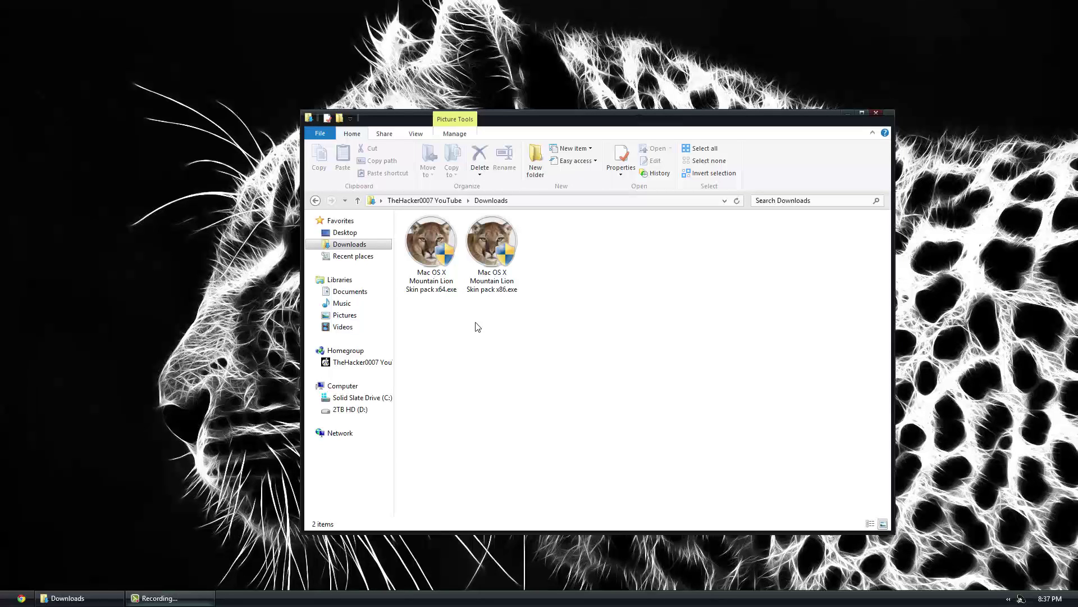
Open System properties from Computer to see Windows 8 Pro, i7-3930K, 32.0 GB RAM, 64-bit
{"action": "left_click", "coordinate": [337, 388]}
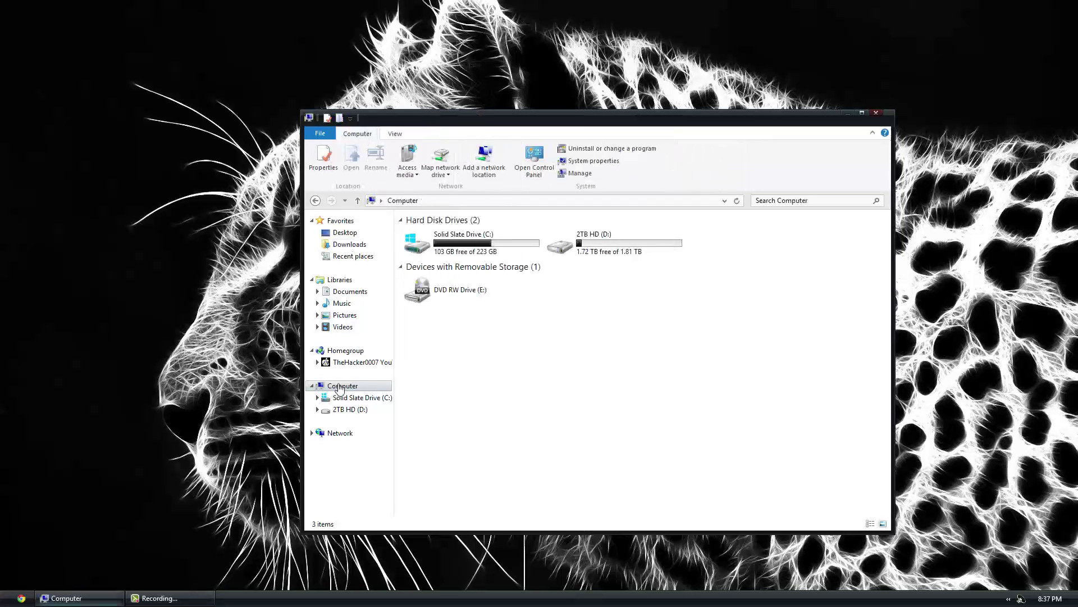
{"action": "left_click", "coordinate": [574, 160]}
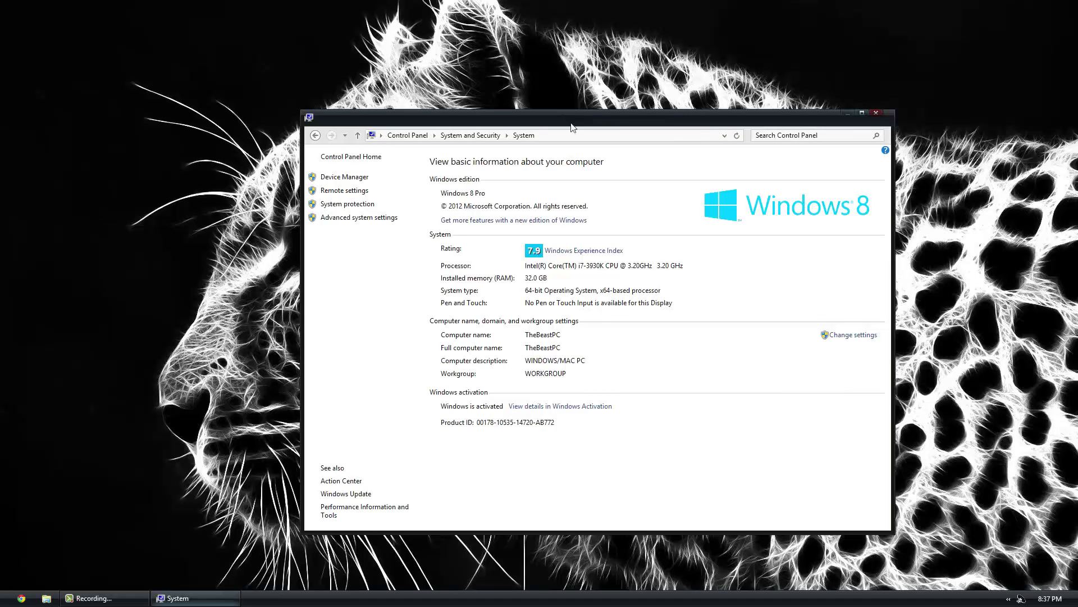
{"action": "left_click_drag", "start_coordinate": [586, 125], "coordinate": [577, 100]}
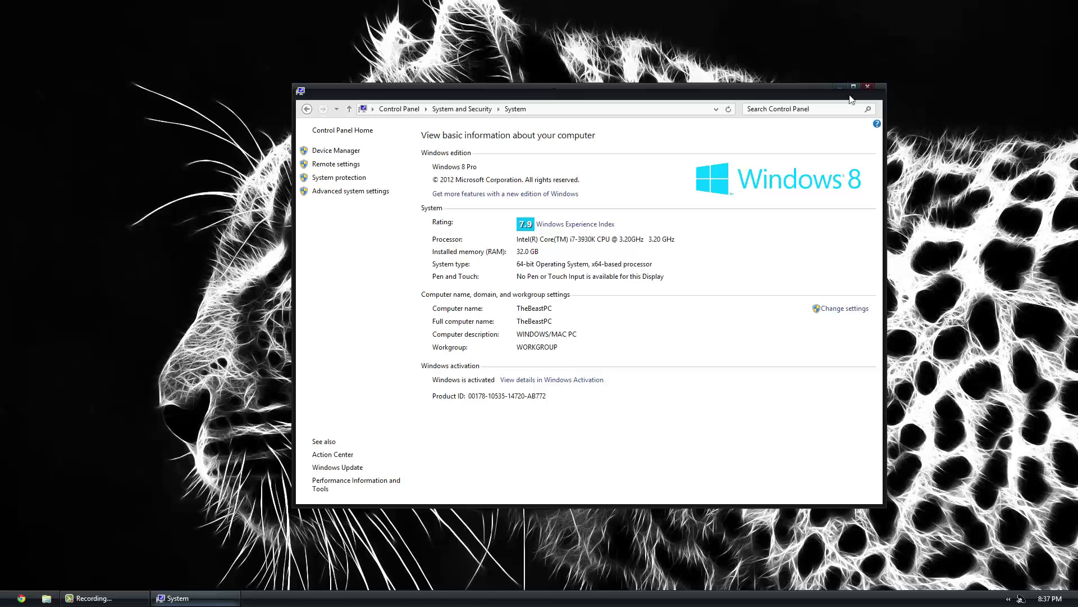
Close System and run the x64 skin pack installer from Downloads as administrator
{"action": "left_click", "coordinate": [868, 86]}
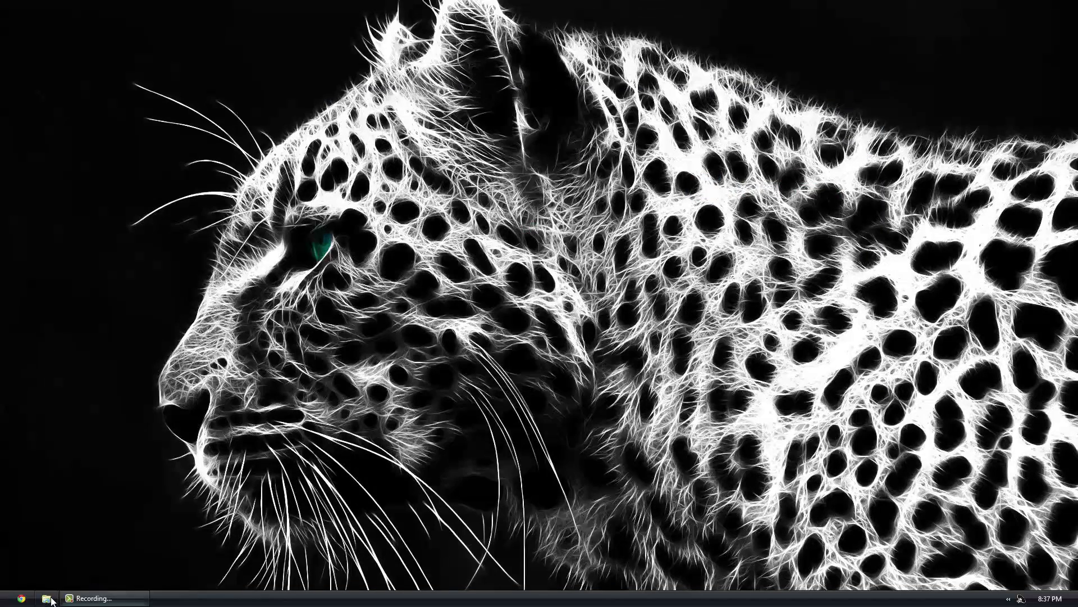
{"action": "left_click", "coordinate": [47, 598]}
{"action": "left_click", "coordinate": [353, 245]}
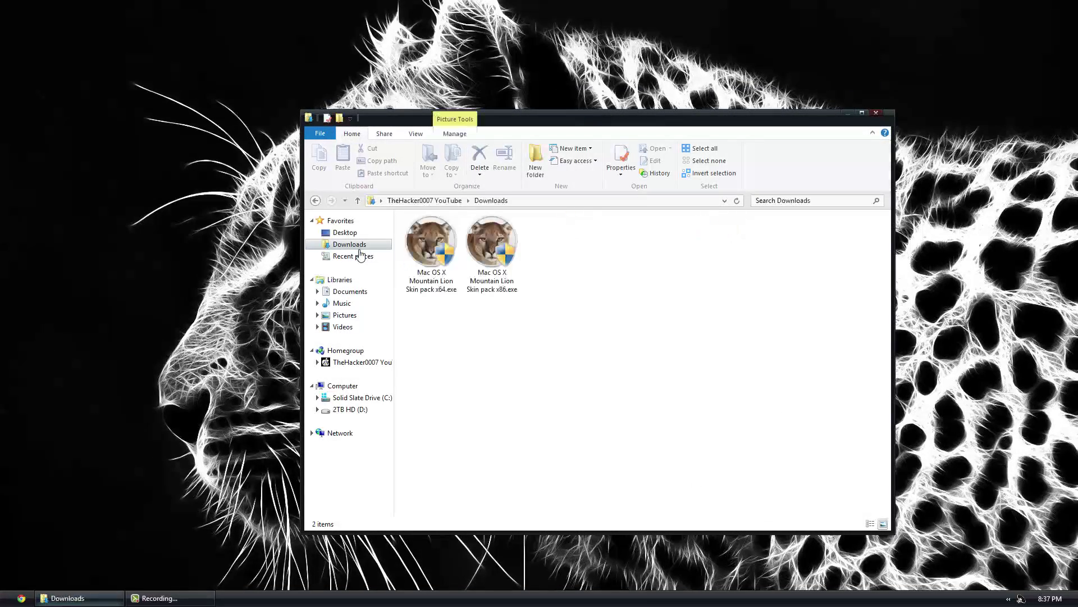
{"action": "right_click", "coordinate": [419, 255]}
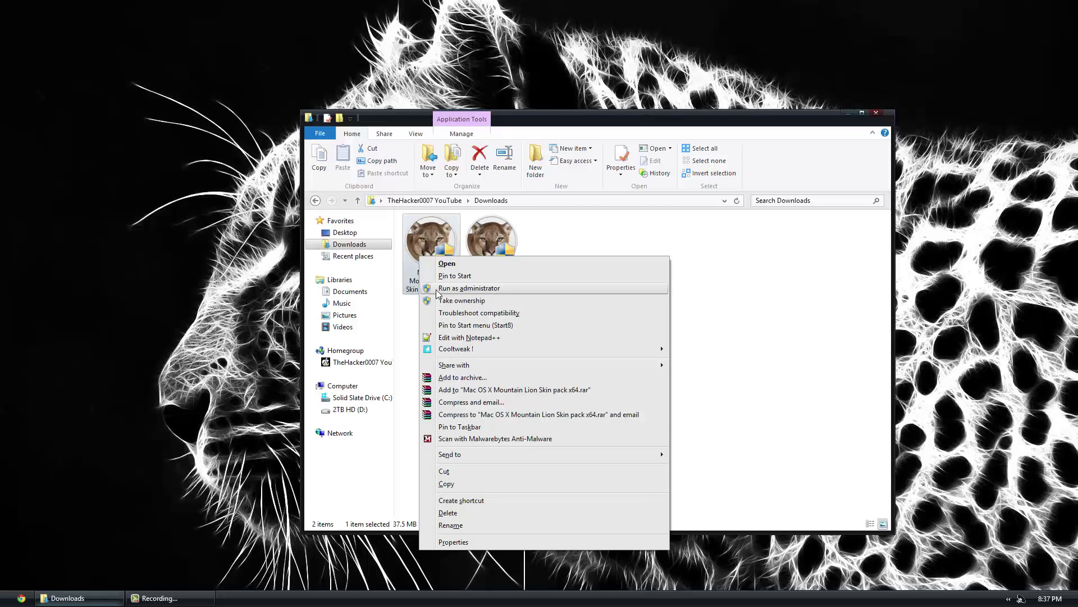
{"action": "left_click", "coordinate": [469, 289]}
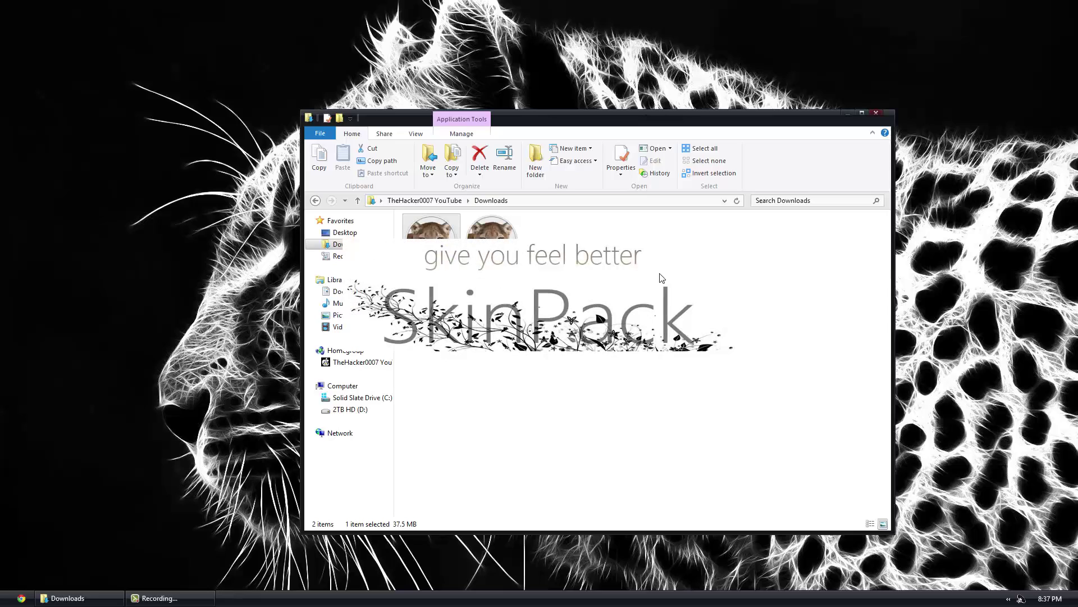
{"action": "left_click", "coordinate": [851, 113]}
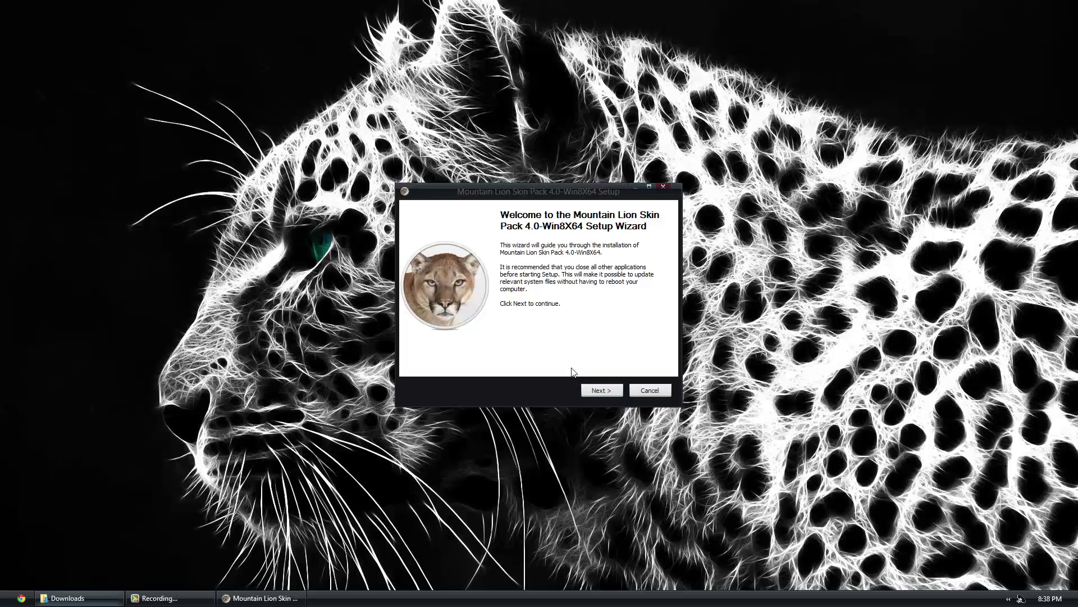
Accept the skin pack's license agreement
{"action": "left_click", "coordinate": [611, 390]}
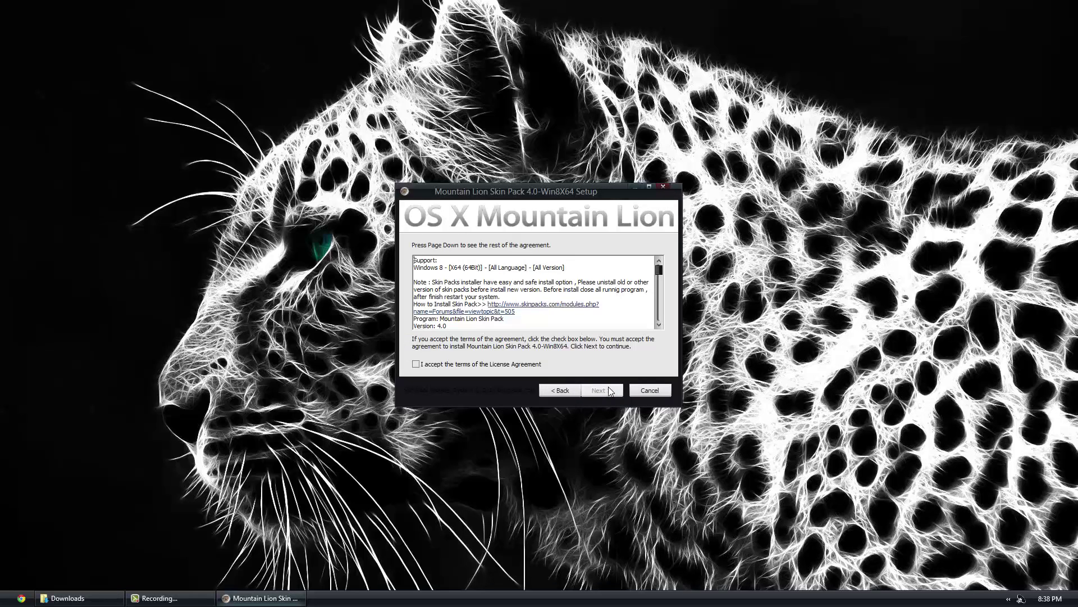
{"action": "left_click", "coordinate": [416, 364]}
{"action": "left_click", "coordinate": [602, 391]}
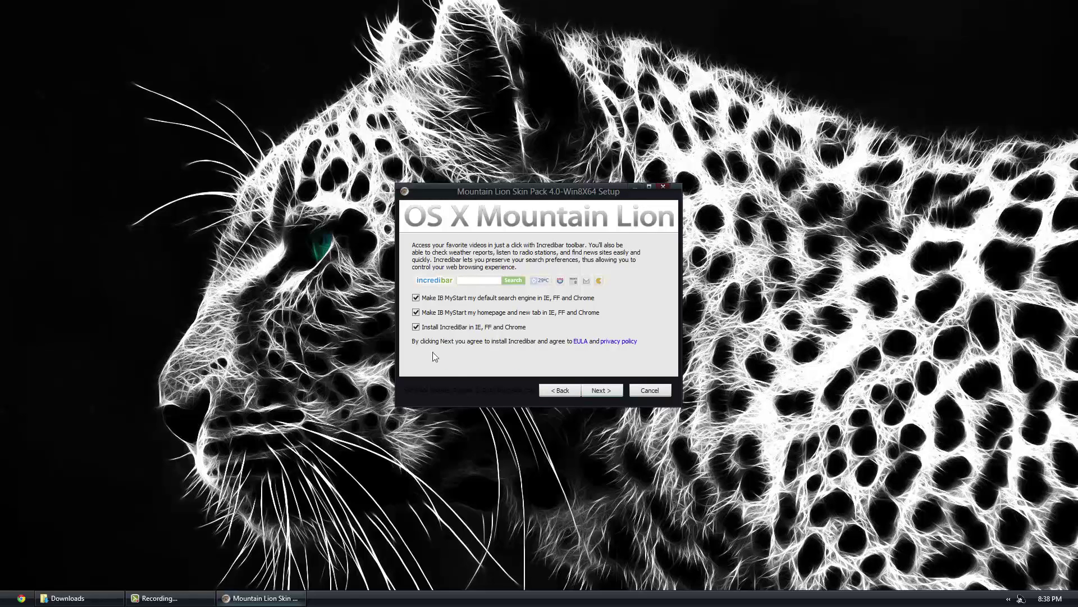
Untick the IncrediBar toolbar, IB MyStart homepage and default search offers, then continue
{"action": "left_click", "coordinate": [417, 327]}
{"action": "left_click", "coordinate": [417, 312]}
{"action": "left_click", "coordinate": [415, 298]}
{"action": "left_click", "coordinate": [604, 389]}
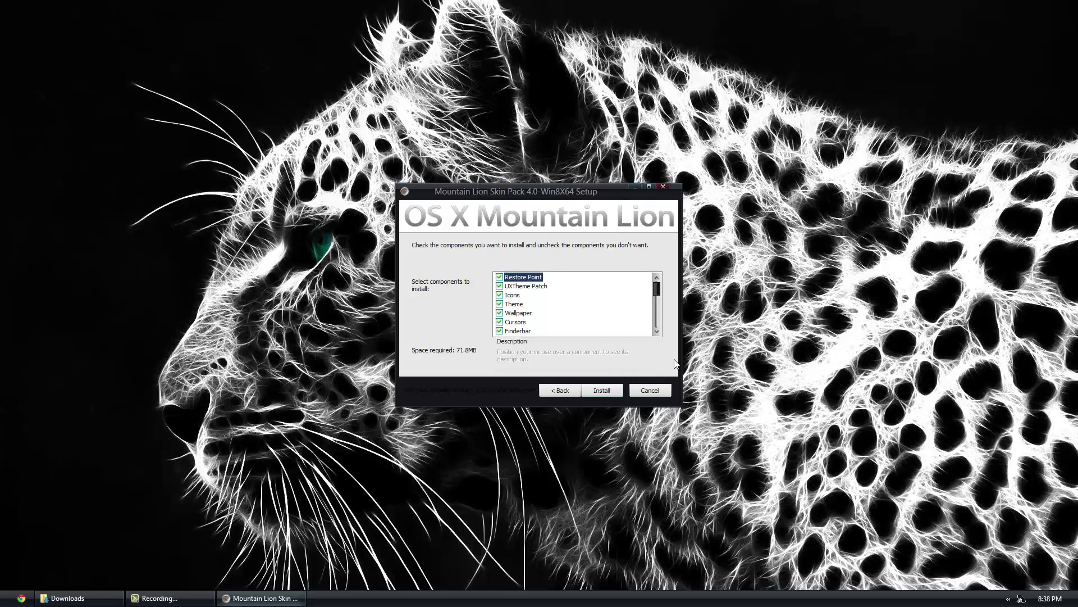
Scroll the component list from UberIcon to RefreshIcon, leaving all checked (71.8 MB required)
{"action": "left_click_drag", "start_coordinate": [659, 292], "coordinate": [649, 273]}
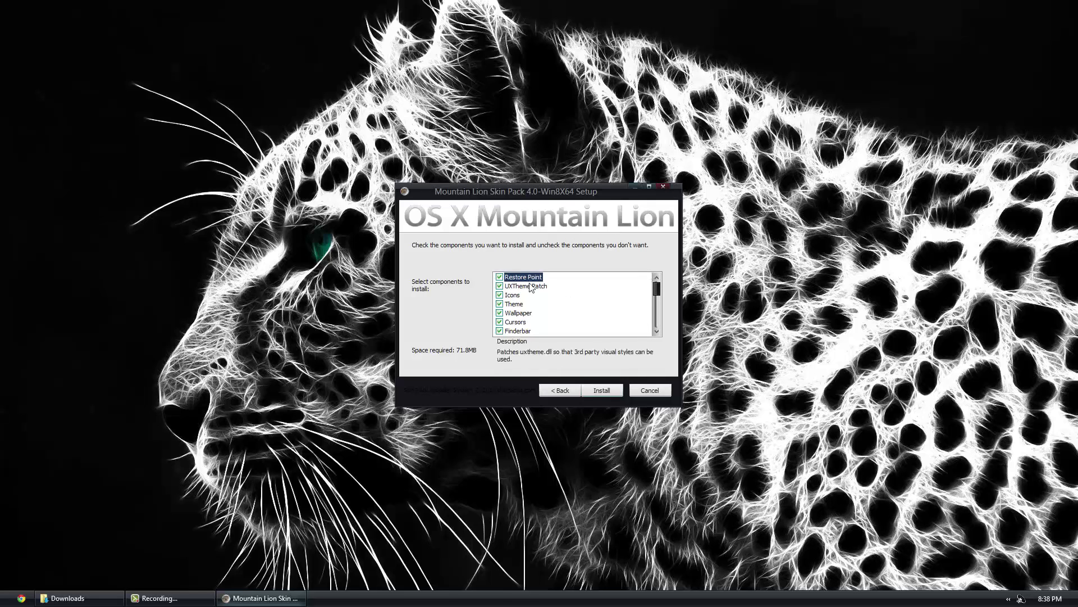
{"action": "mouse_move", "coordinate": [525, 280]}
{"action": "left_click", "coordinate": [656, 332]}
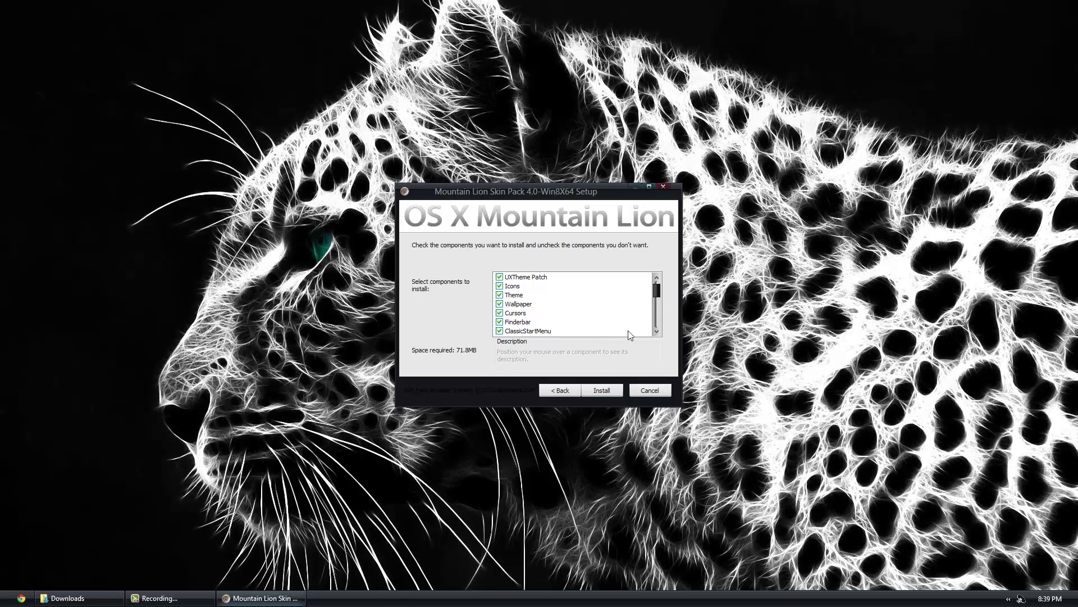
{"action": "left_click", "coordinate": [659, 333]}
{"action": "left_click", "coordinate": [658, 333]}
{"action": "left_click", "coordinate": [659, 332]}
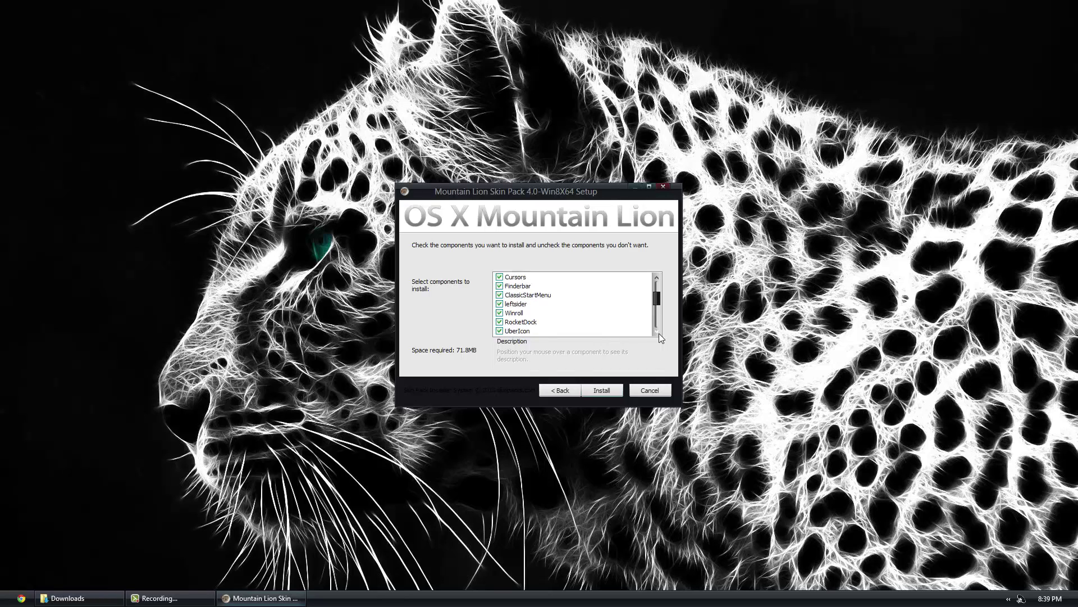
{"action": "left_click", "coordinate": [656, 332]}
{"action": "left_click", "coordinate": [657, 331]}
{"action": "left_click", "coordinate": [657, 332]}
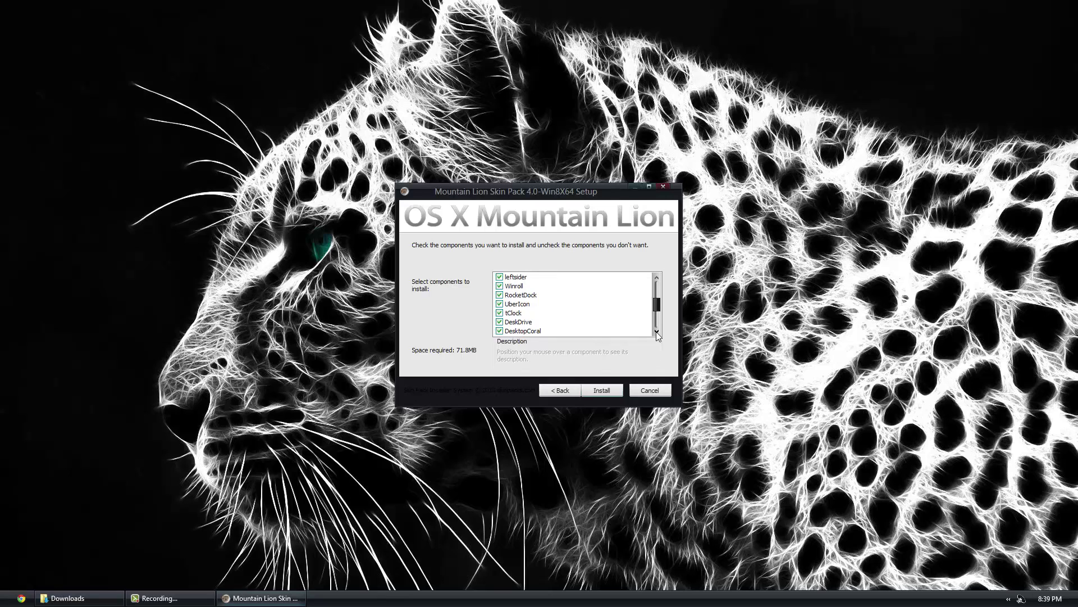
{"action": "left_click", "coordinate": [657, 331]}
{"action": "left_click", "coordinate": [656, 332]}
{"action": "left_click", "coordinate": [657, 331]}
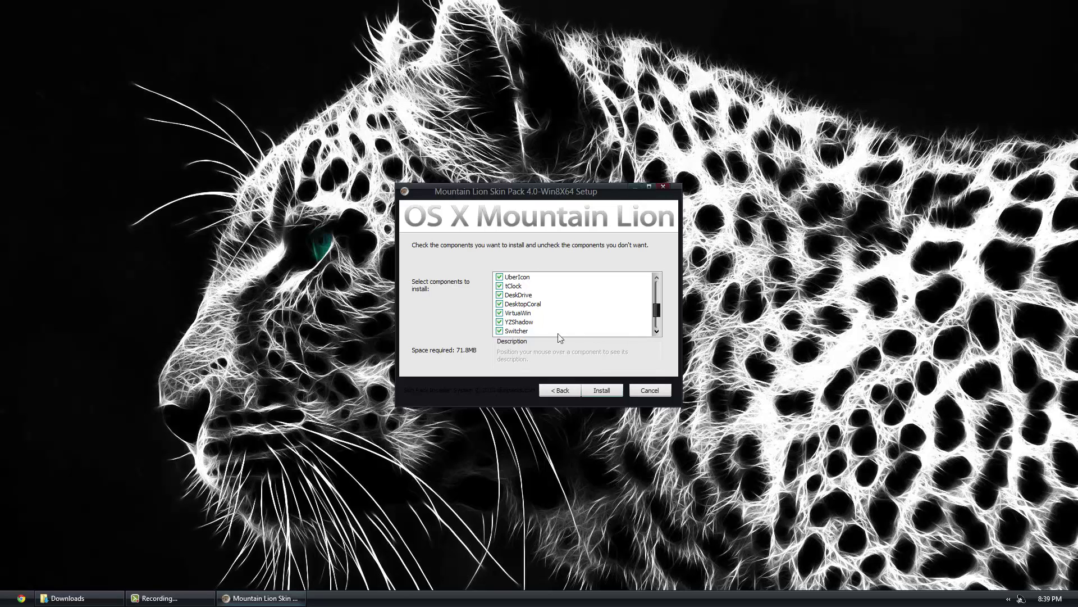
{"action": "left_click", "coordinate": [660, 332]}
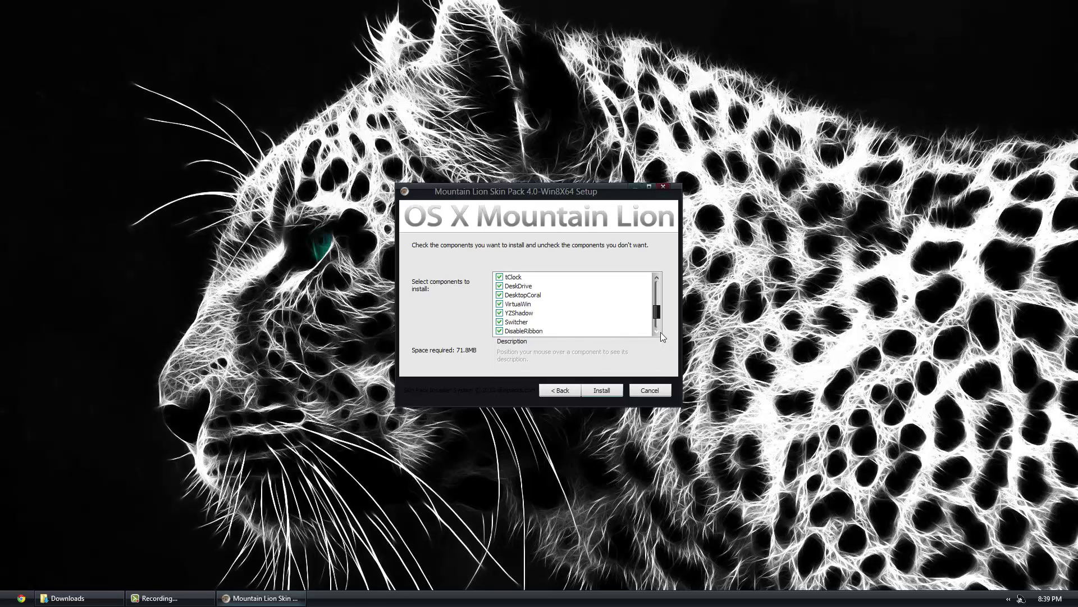
{"action": "left_click", "coordinate": [660, 332]}
{"action": "left_click", "coordinate": [656, 332]}
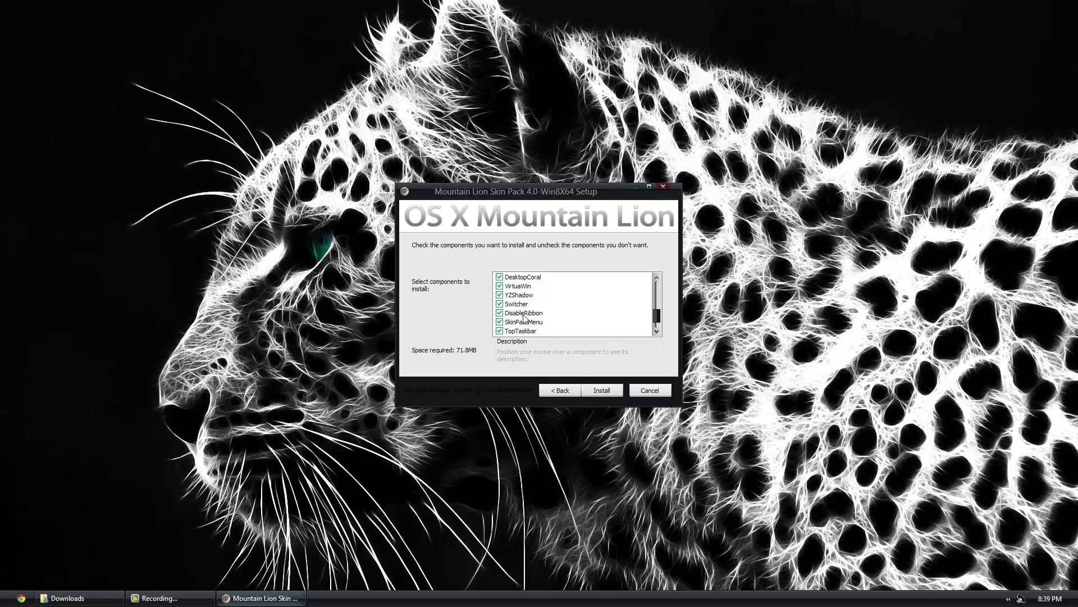
{"action": "left_click", "coordinate": [657, 332]}
{"action": "left_click", "coordinate": [657, 332]}
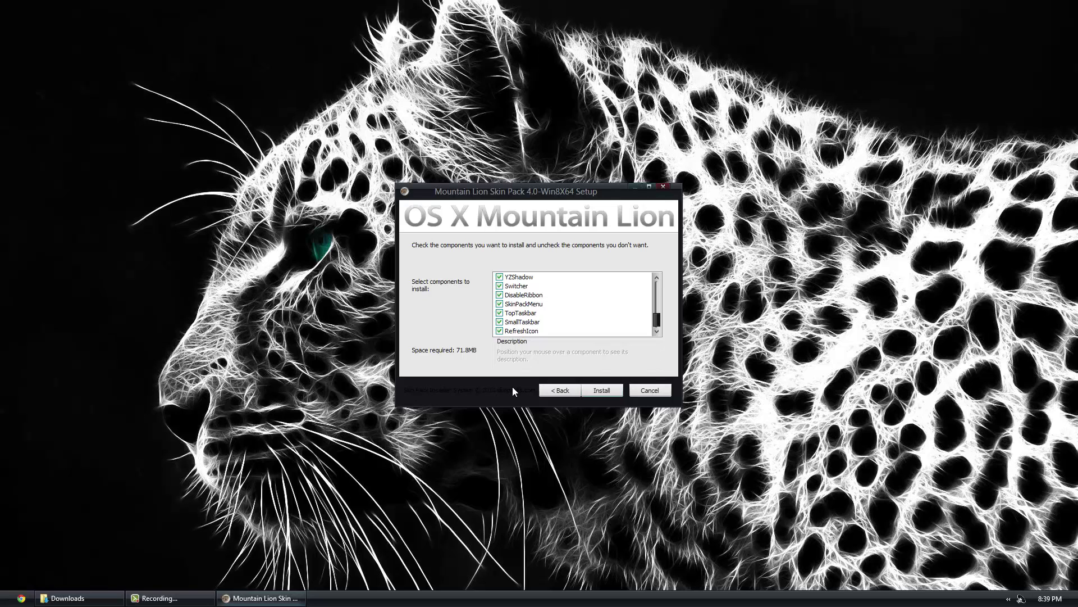
Install all selected skin pack components until the log shows Completed
{"action": "left_click", "coordinate": [605, 389]}
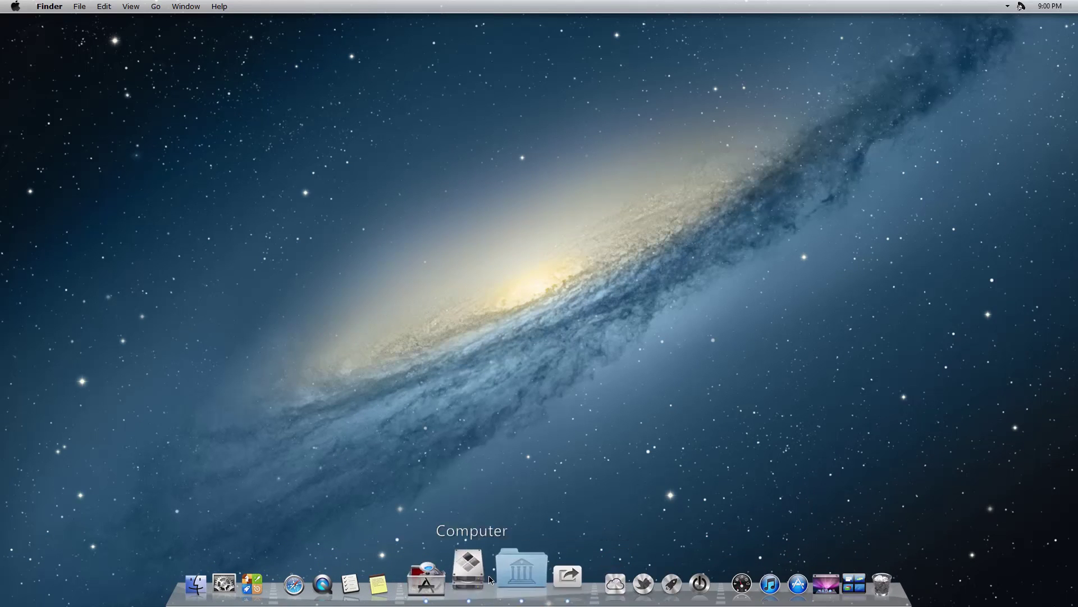
Open the dock's tools stack listing RocketDock, Xwidget, YzShadow and Uninstall
{"action": "left_click", "coordinate": [426, 581]}
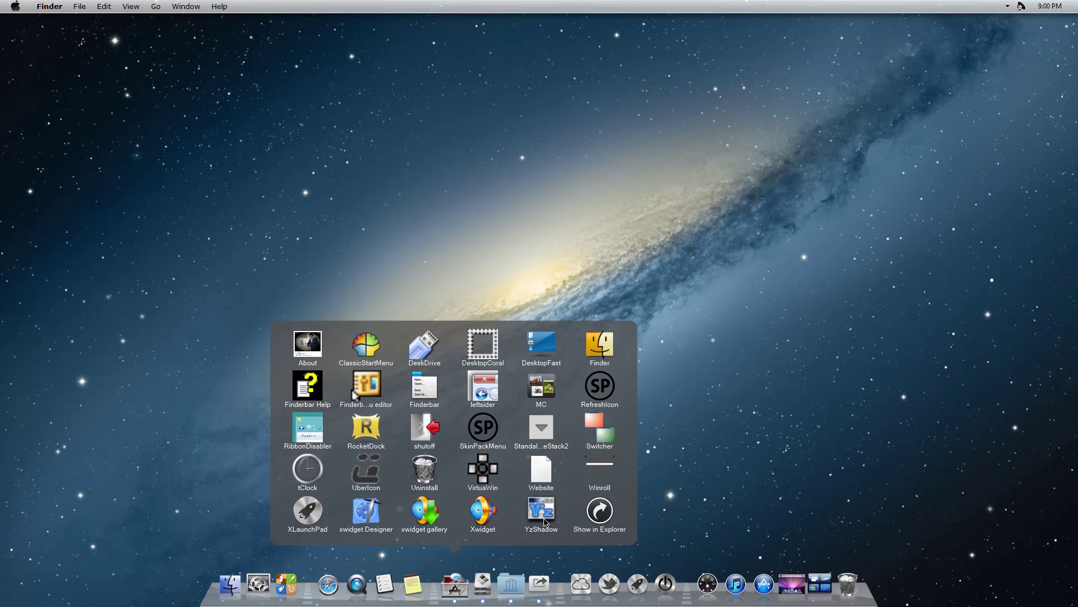
{"action": "left_click", "coordinate": [633, 198]}
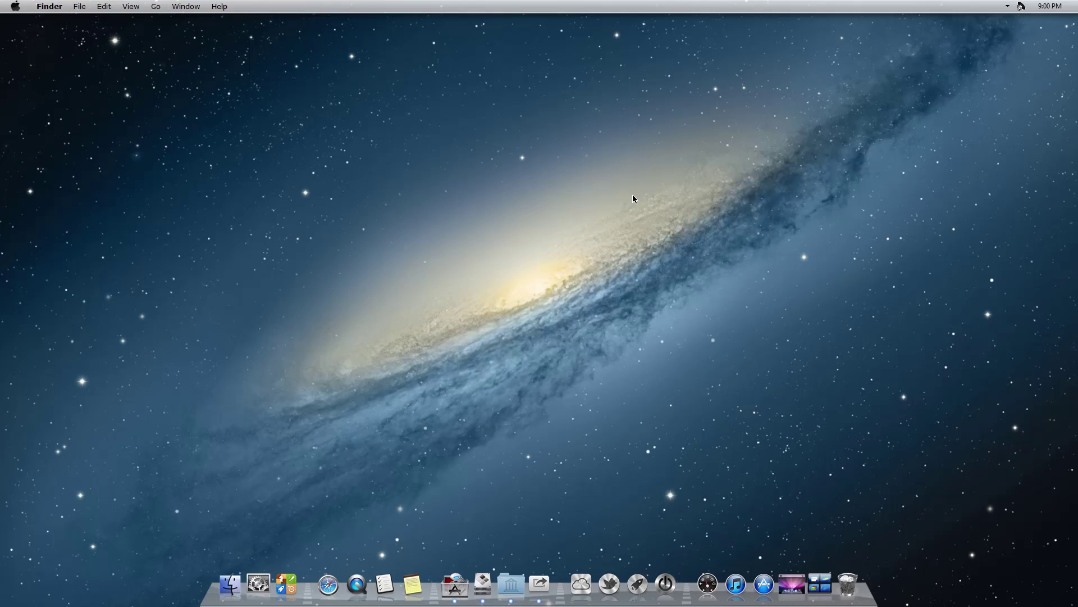
{"action": "left_click", "coordinate": [457, 576]}
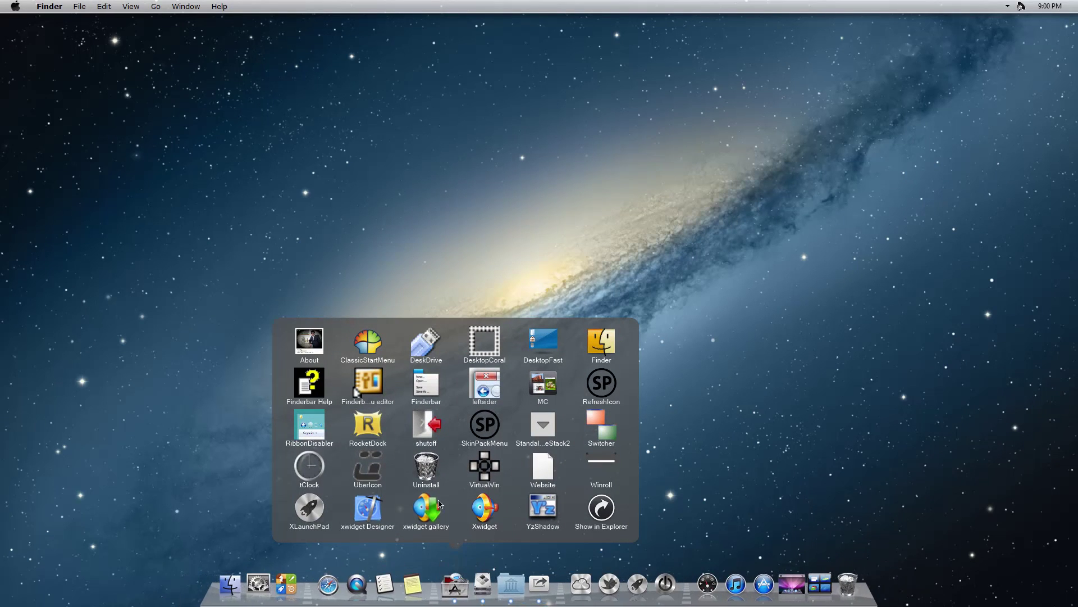
{"action": "left_click", "coordinate": [842, 384]}
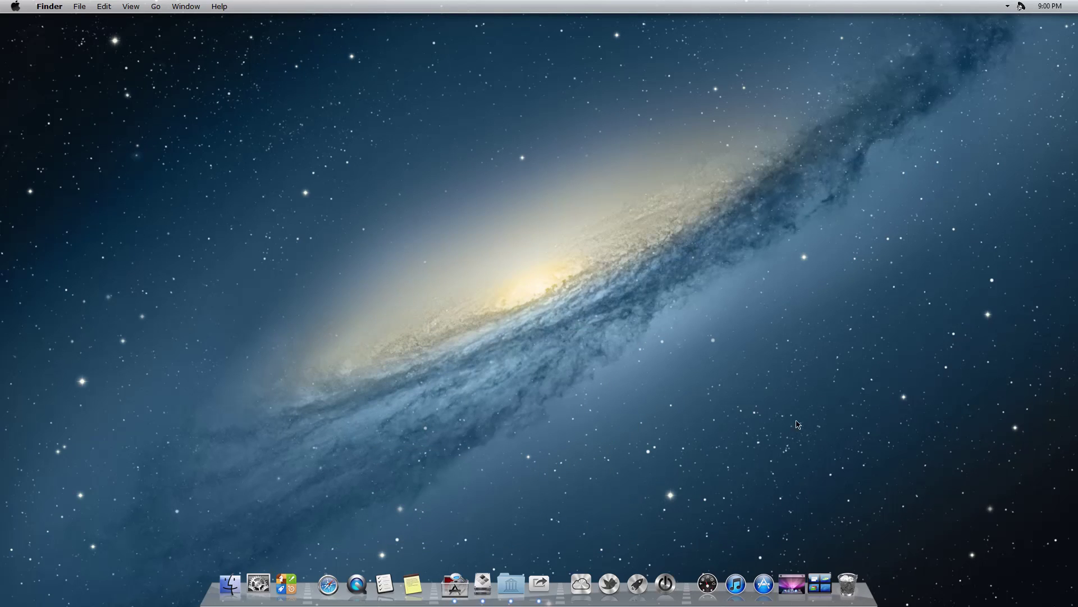
{"action": "left_click", "coordinate": [709, 581]}
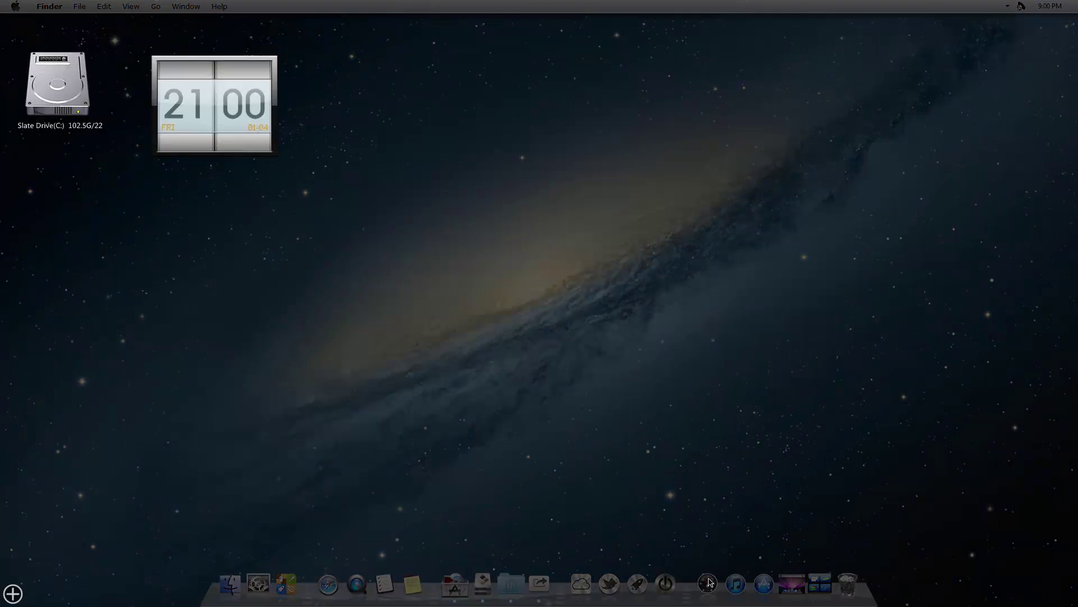
{"action": "left_click", "coordinate": [13, 593]}
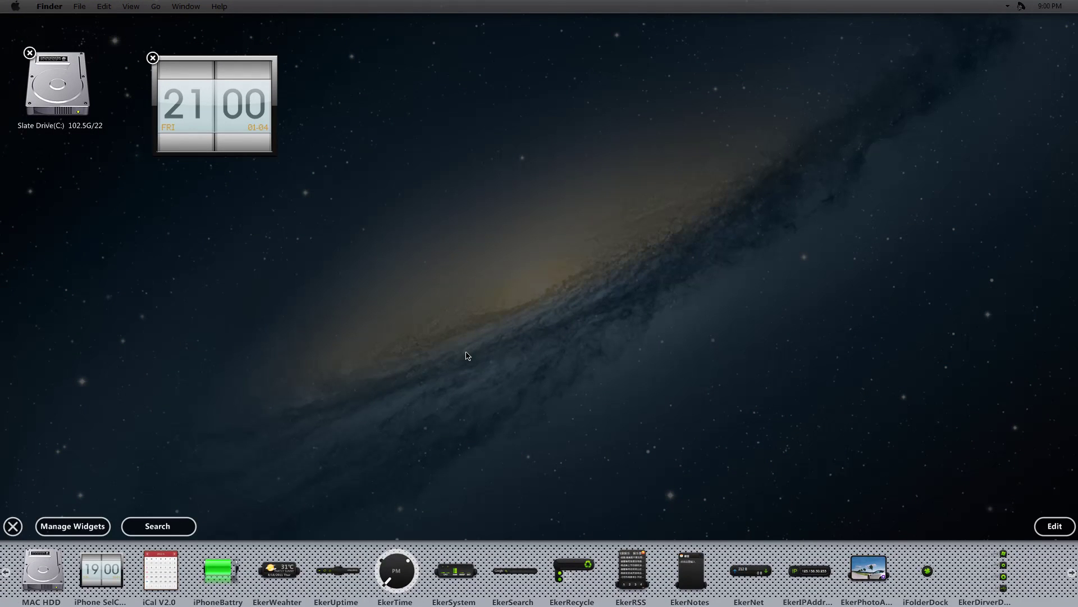
{"action": "left_click", "coordinate": [466, 355]}
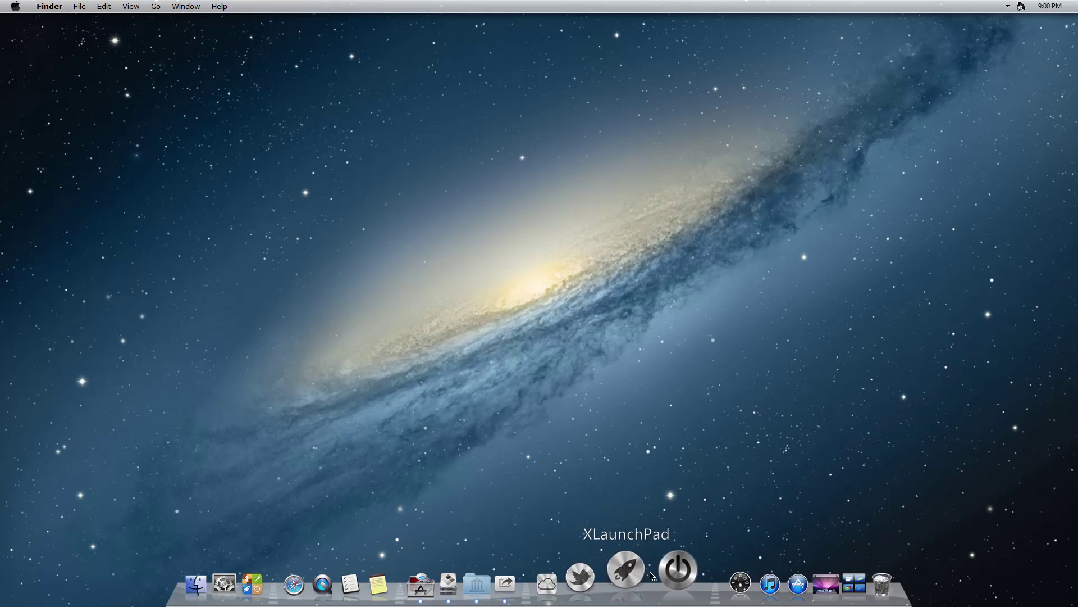
Page back to the first XLaunchPad page and open the Document folder
{"action": "left_click", "coordinate": [638, 569]}
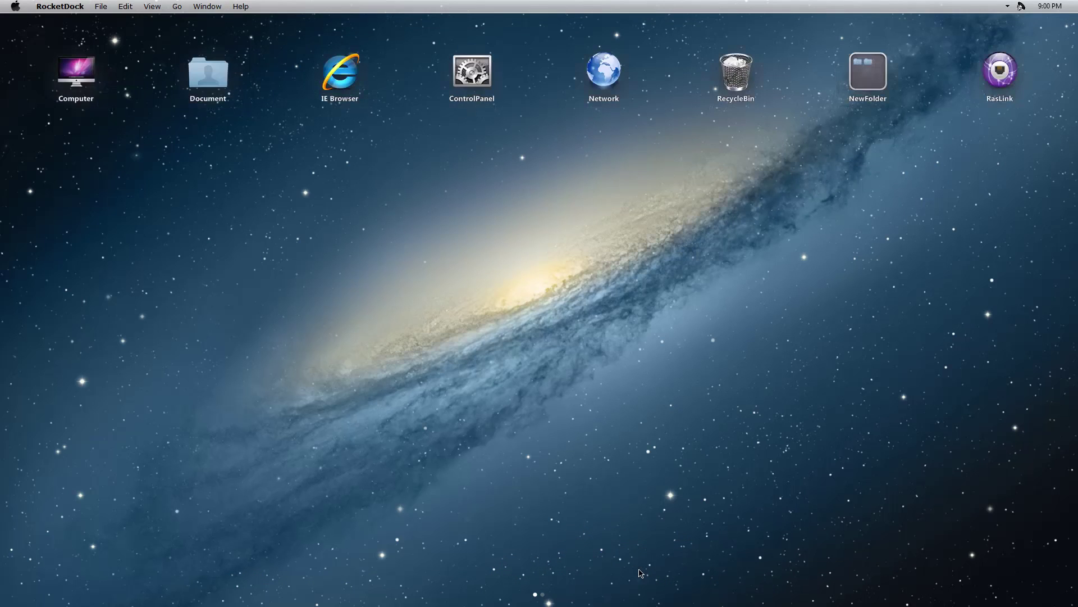
{"action": "left_click_drag", "start_coordinate": [816, 327], "coordinate": [702, 270]}
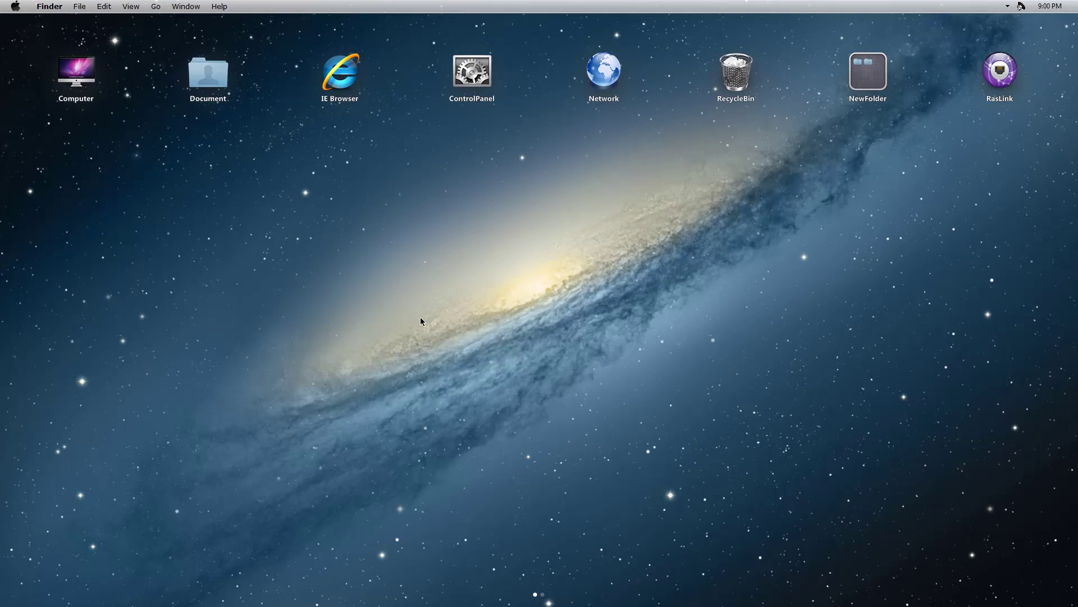
{"action": "scroll", "coordinate": [422, 321], "scroll_direction": "right", "scroll_amount": 5}
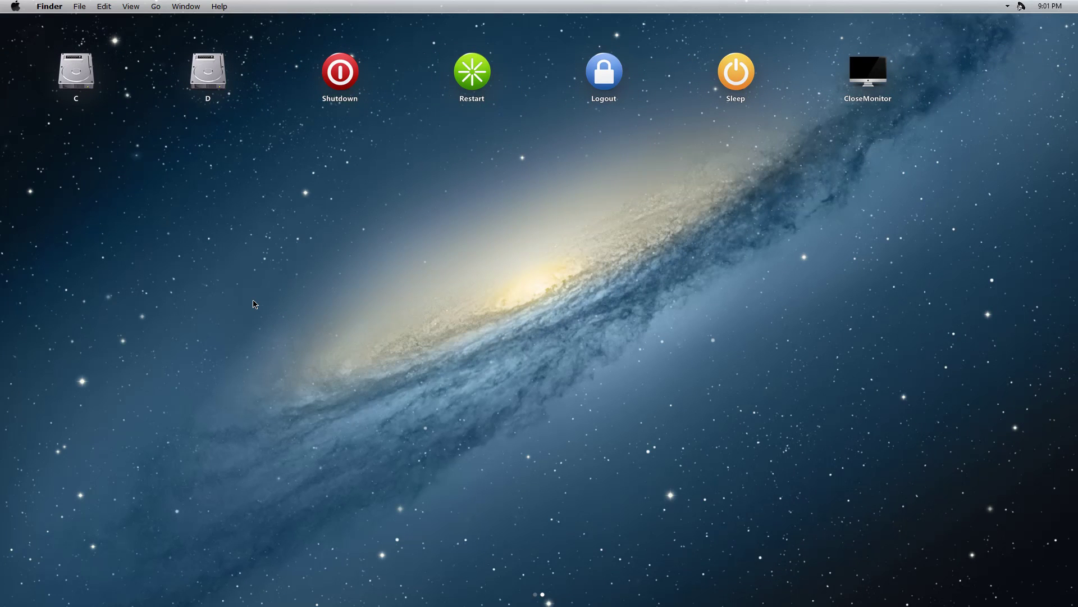
{"action": "left_click_drag", "start_coordinate": [174, 279], "coordinate": [554, 313]}
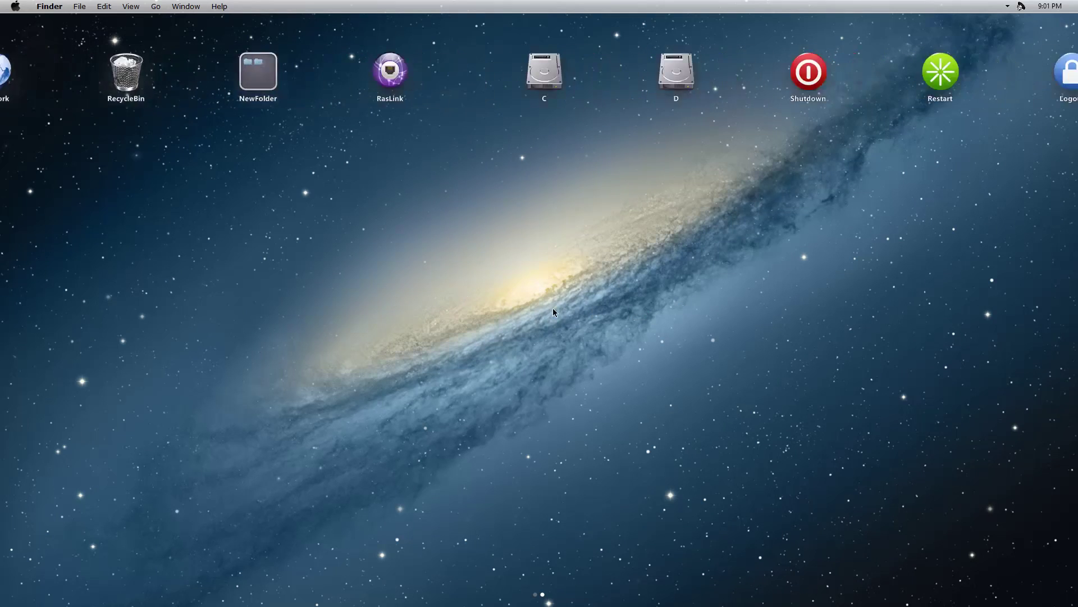
{"action": "scroll", "coordinate": [352, 308], "scroll_direction": "left", "scroll_amount": 5}
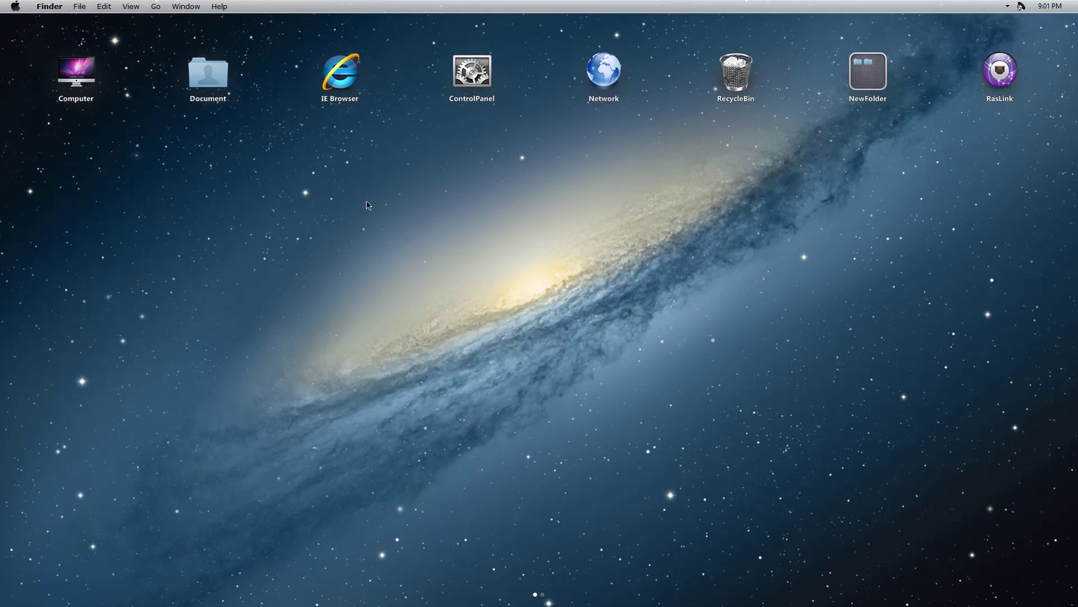
{"action": "left_click", "coordinate": [211, 77]}
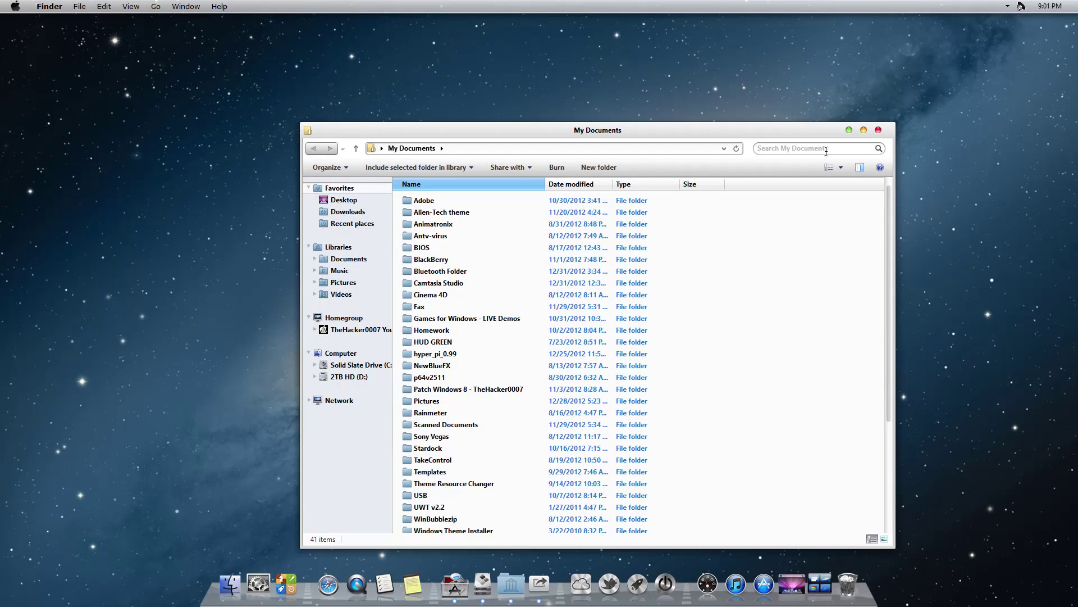
Reopen My Documents from the Start menu, switch to Computer's drives C:, D:, E:, then close it
{"action": "left_click", "coordinate": [878, 130]}
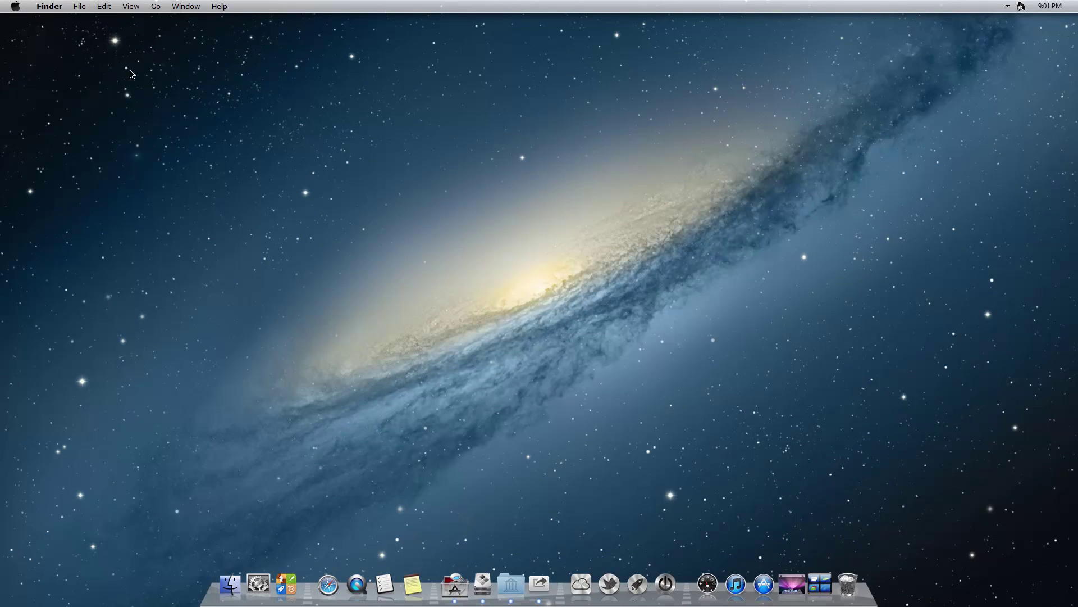
{"action": "left_click", "coordinate": [15, 6]}
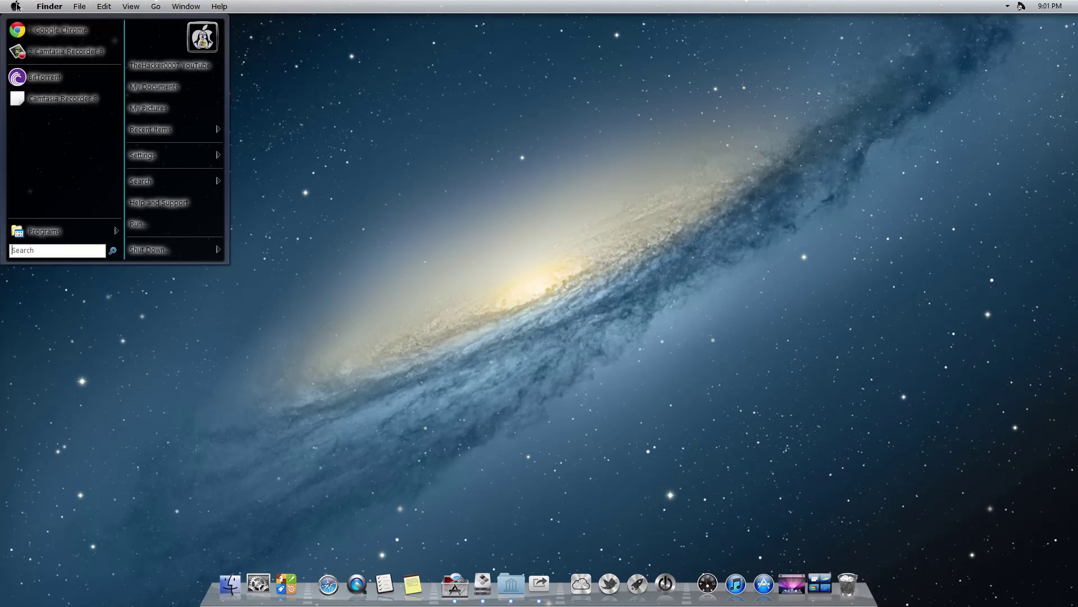
{"action": "left_click", "coordinate": [184, 84]}
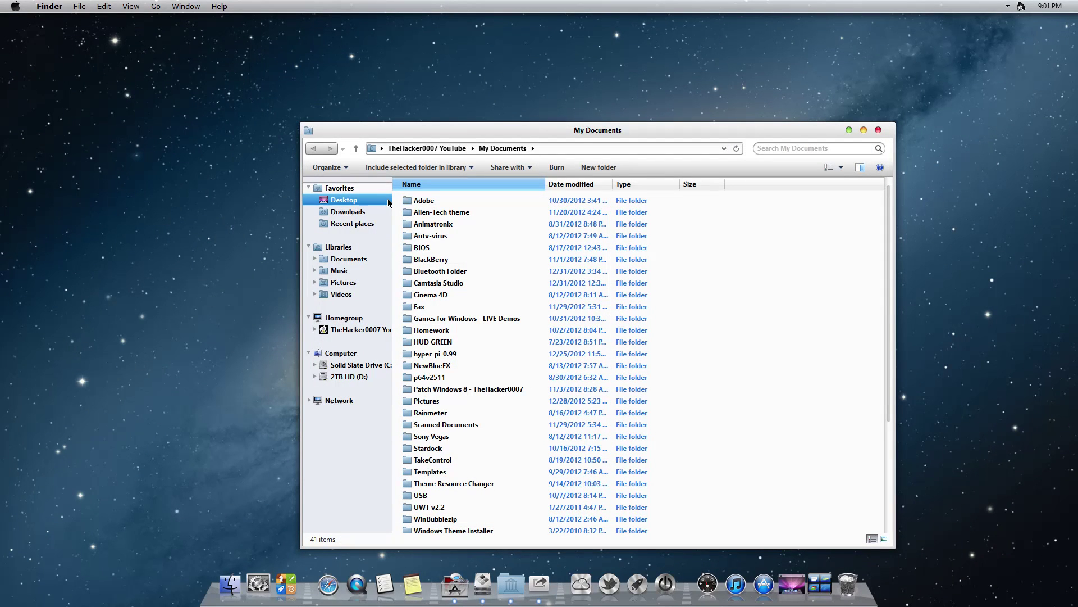
{"action": "left_click", "coordinate": [341, 354]}
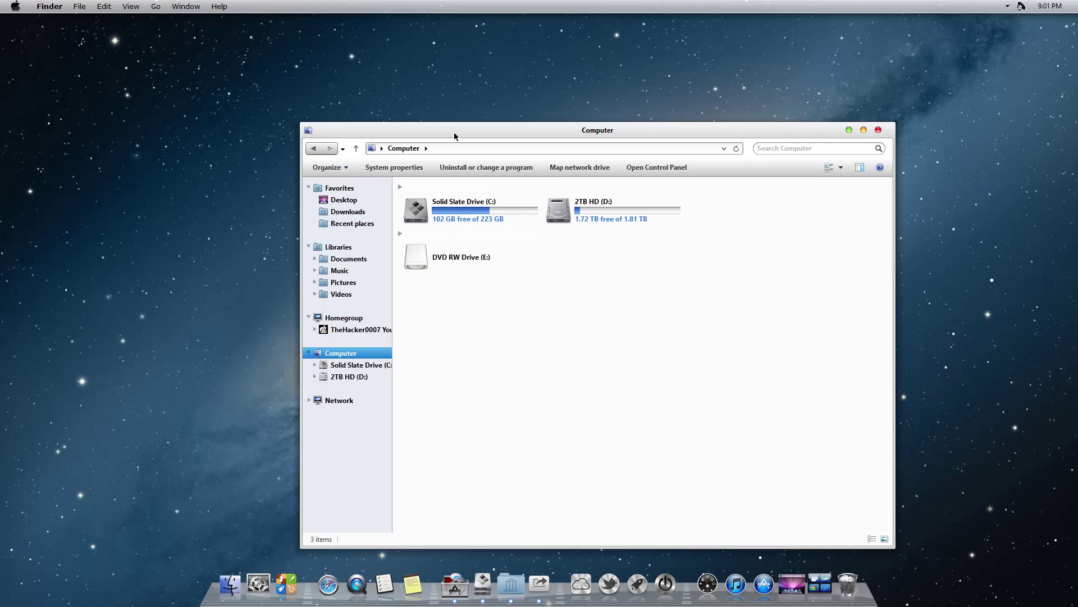
{"action": "left_click", "coordinate": [879, 130]}
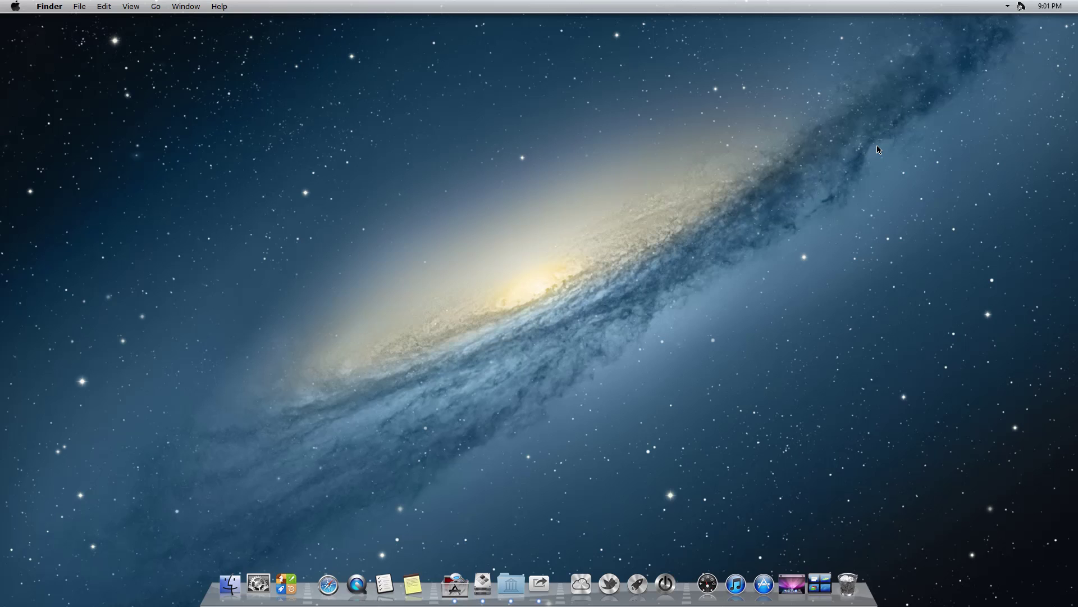
Launch Google Chrome to the Google Canada page and view its application menu
{"action": "left_click", "coordinate": [17, 4]}
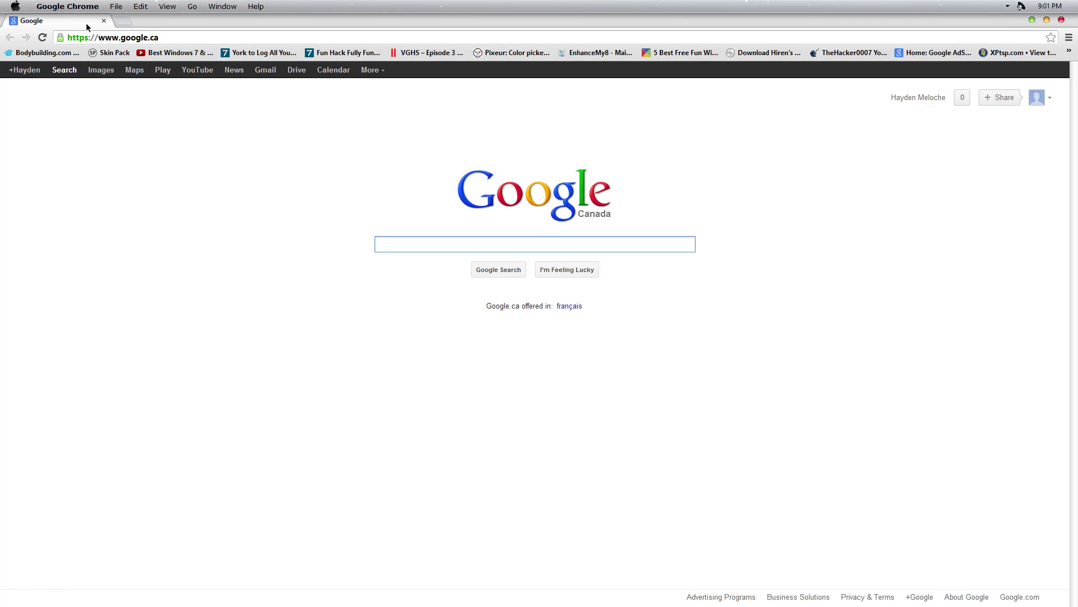
{"action": "left_click", "coordinate": [87, 7]}
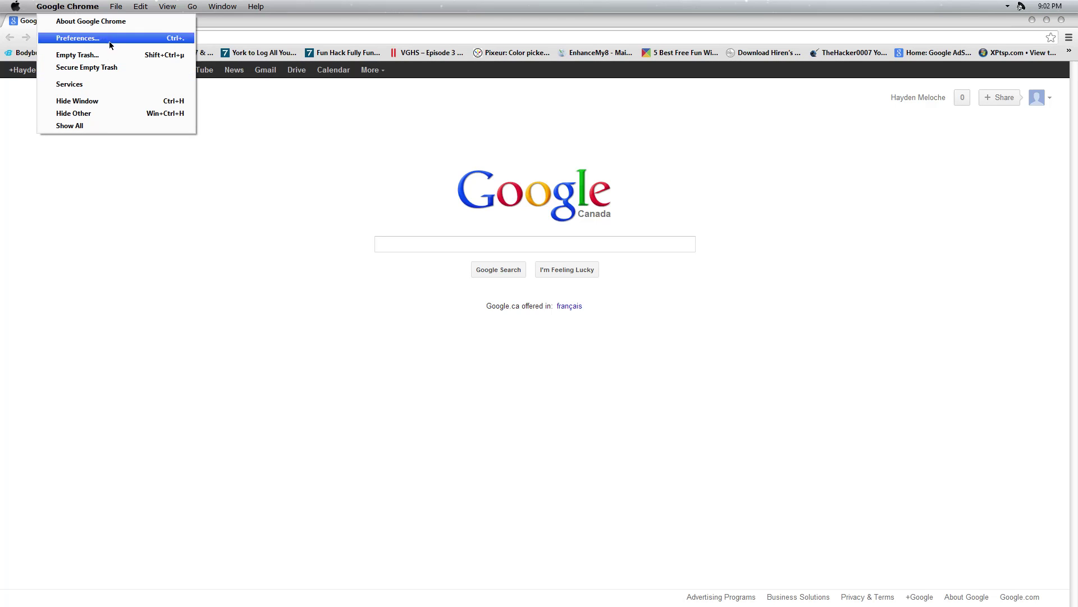
{"action": "left_click", "coordinate": [307, 245]}
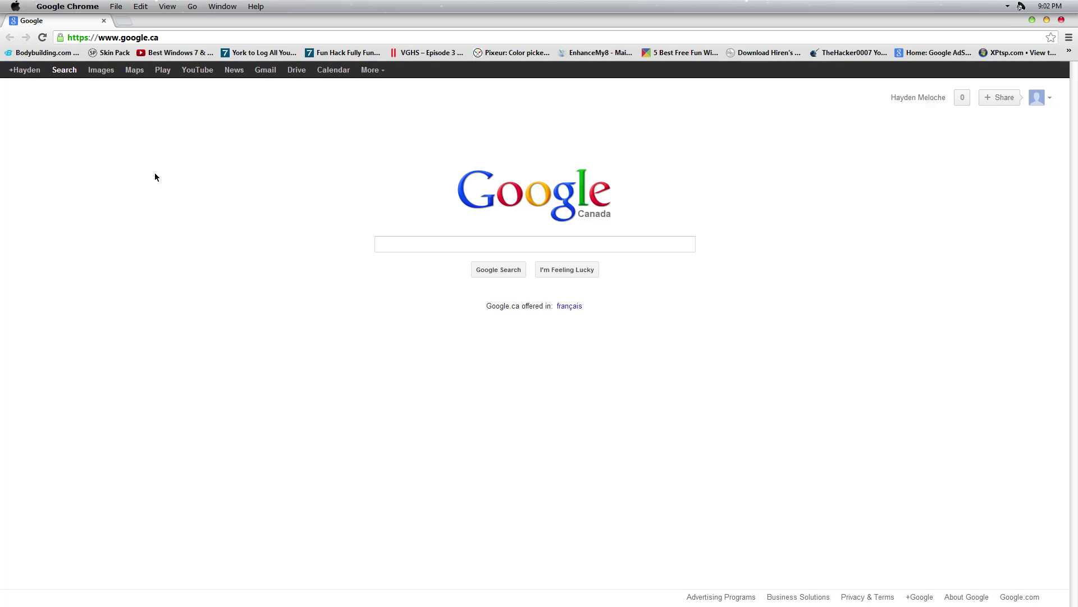
Browse the Finder menu, then minimize Chrome into the dock
{"action": "left_click", "coordinate": [114, 4]}
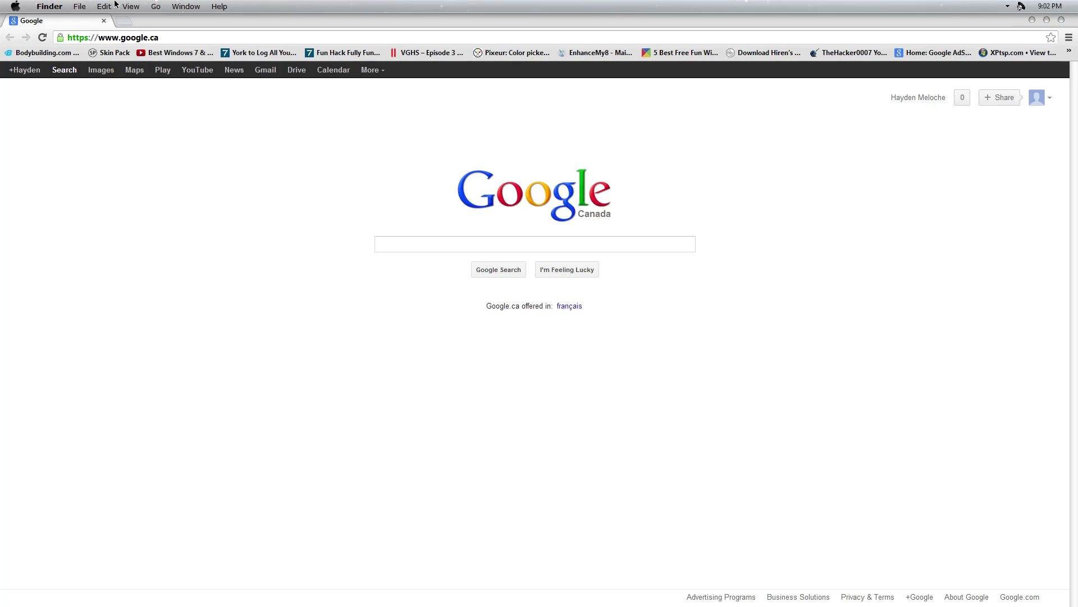
{"action": "left_click", "coordinate": [82, 6]}
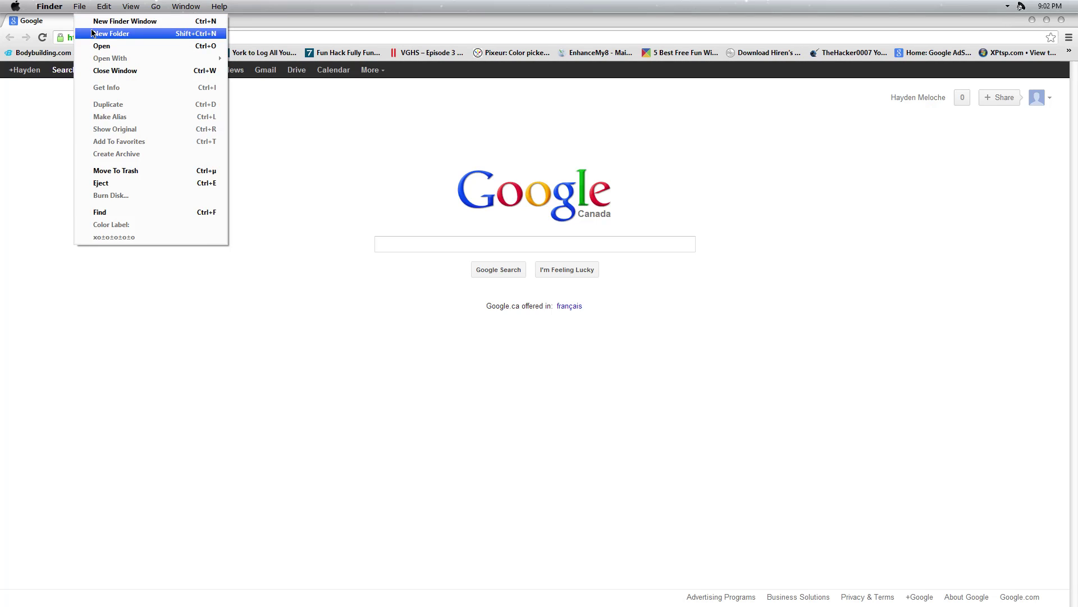
{"action": "mouse_move", "coordinate": [99, 8]}
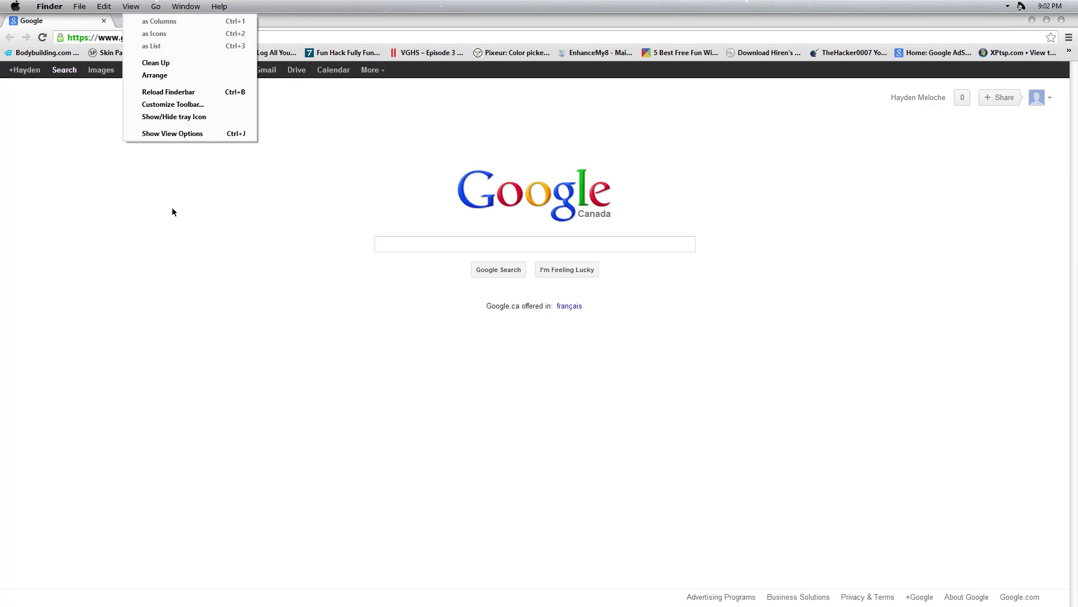
{"action": "left_click", "coordinate": [174, 225]}
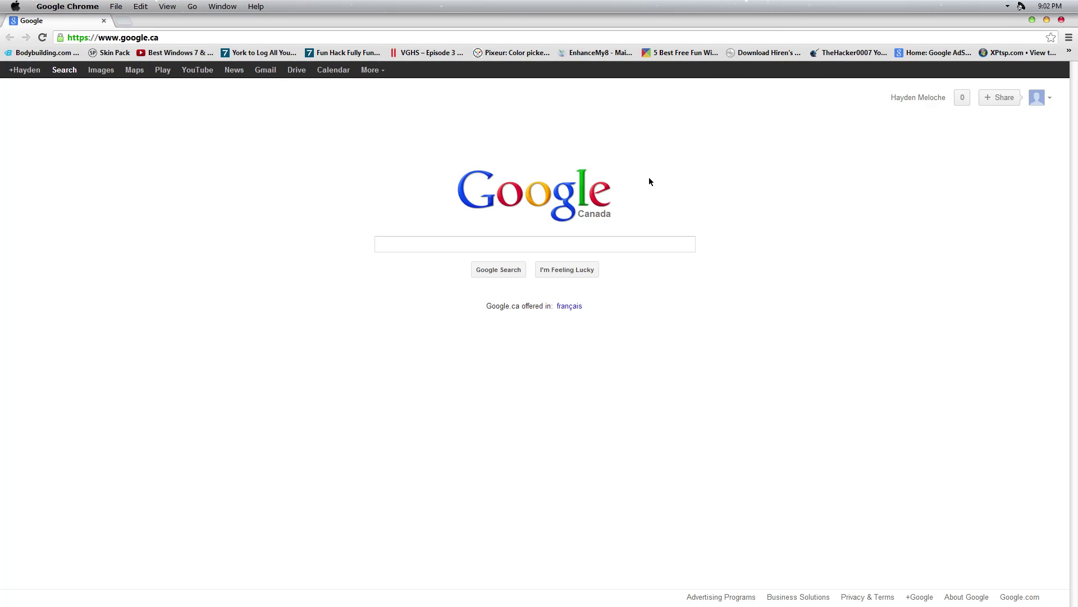
{"action": "left_click", "coordinate": [1032, 20]}
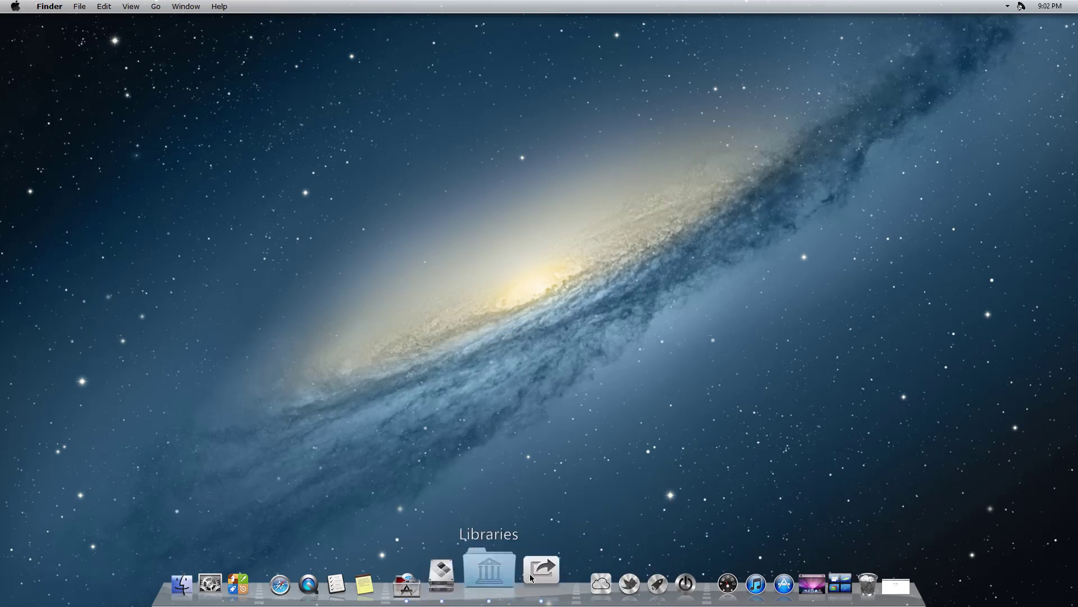
Restore and close Chrome, then launch Uninstall from the dock's Programs stack
{"action": "left_click", "coordinate": [863, 585]}
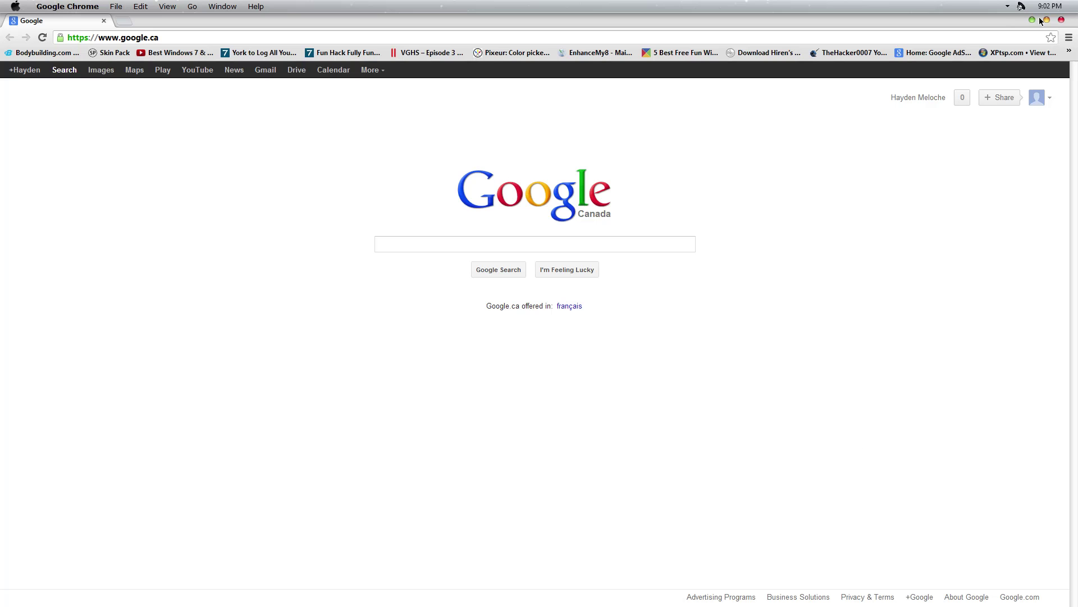
{"action": "left_click", "coordinate": [1059, 20]}
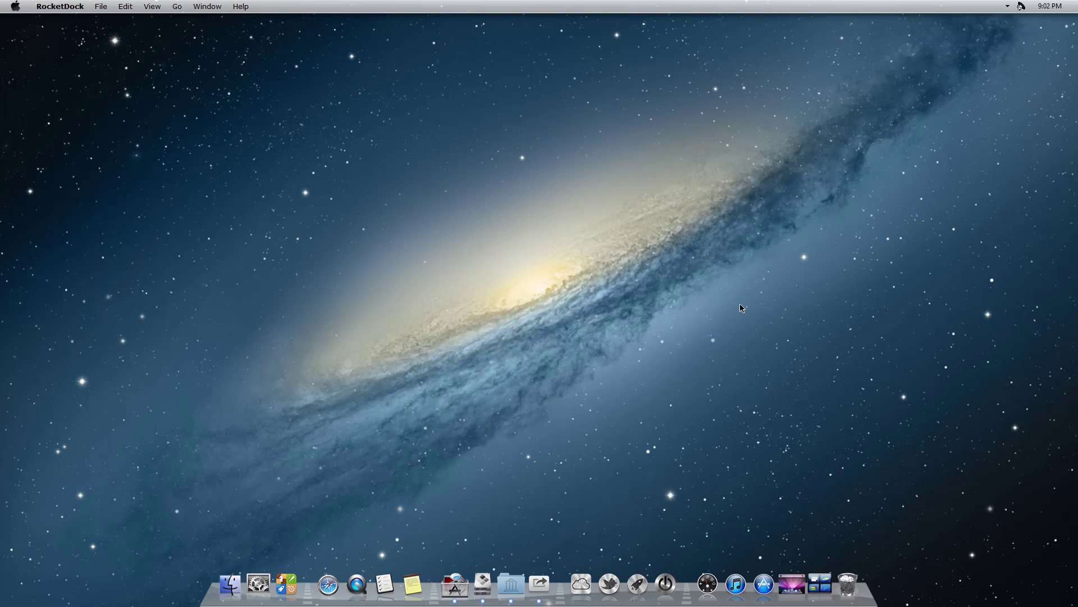
{"action": "left_click", "coordinate": [451, 579]}
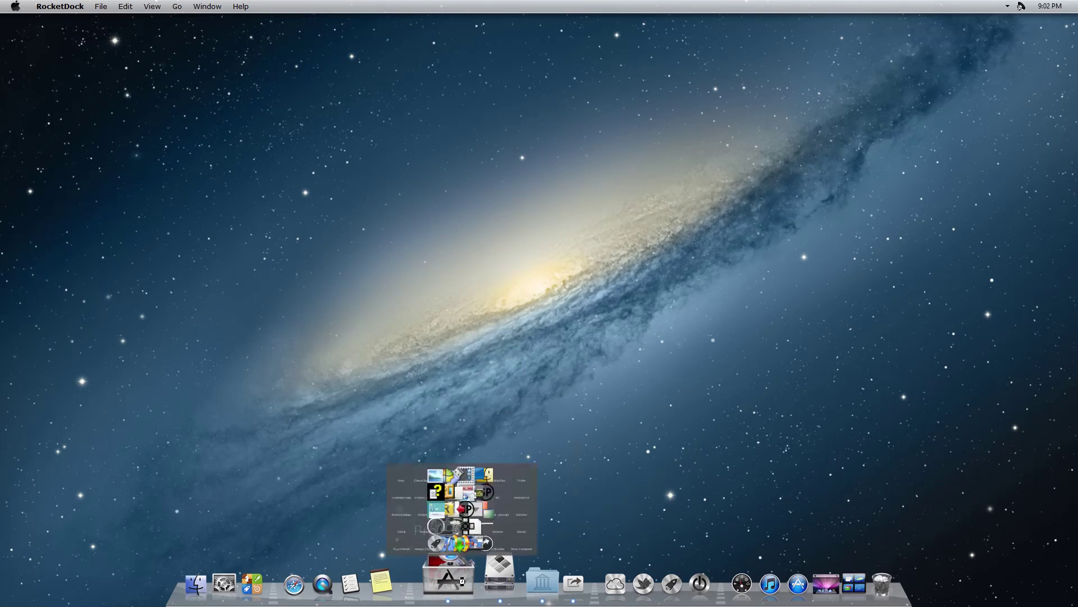
{"action": "left_click", "coordinate": [439, 474]}
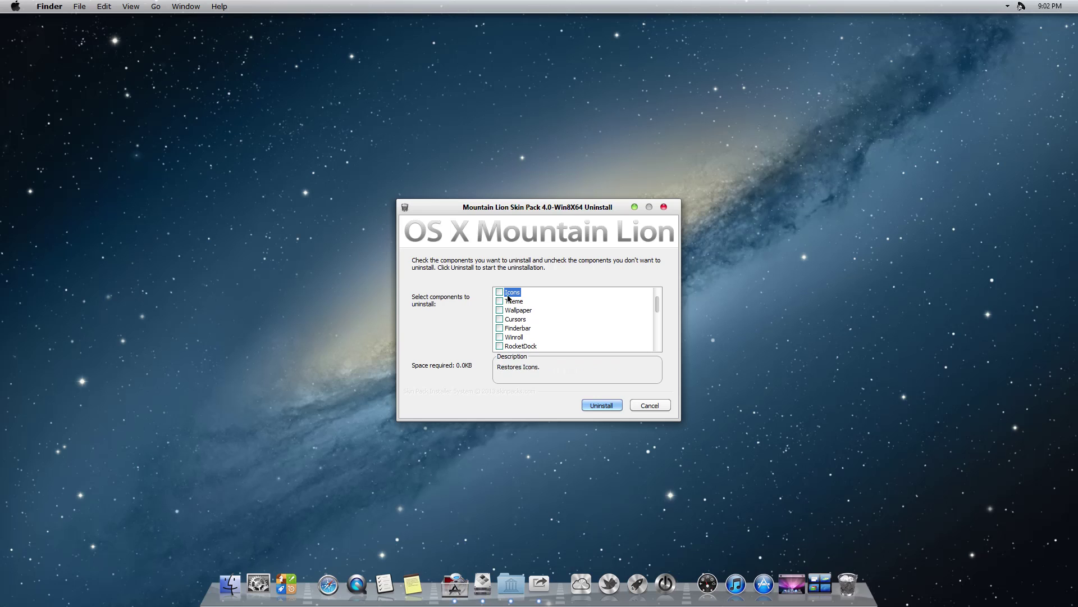
Tick Remove Uninstaller & Backup Files, RefreshIcon, SkinPackMenu, EnableRibbon, VirtuaWin, ClassicStartMenu and ubericon
{"action": "left_click_drag", "start_coordinate": [658, 306], "coordinate": [660, 360]}
{"action": "left_click", "coordinate": [499, 346]}
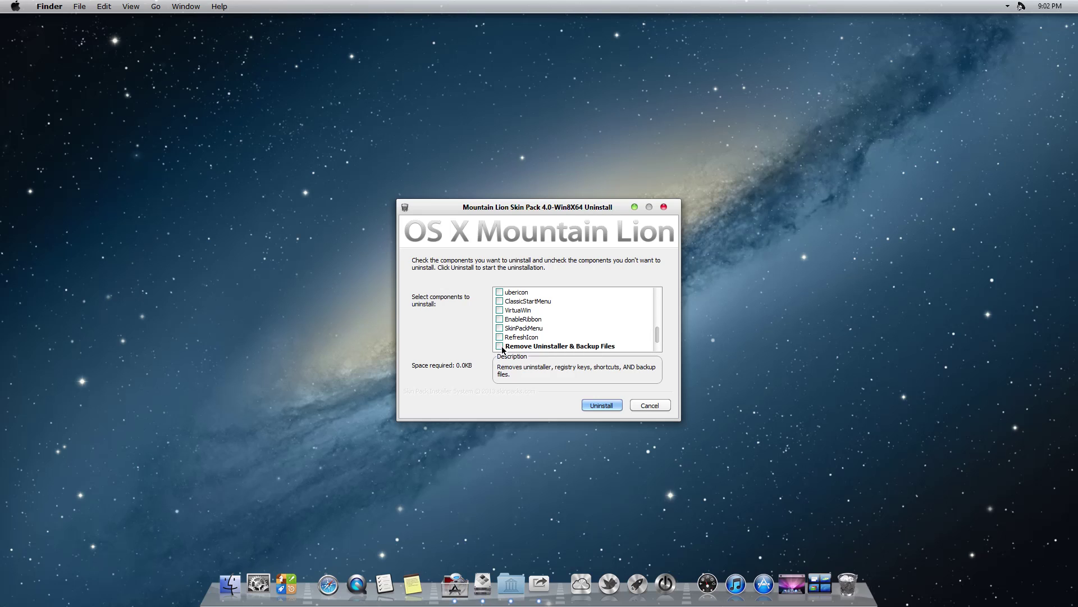
{"action": "left_click", "coordinate": [500, 337]}
{"action": "left_click", "coordinate": [500, 329]}
{"action": "left_click", "coordinate": [499, 319]}
{"action": "left_click", "coordinate": [500, 310]}
{"action": "left_click", "coordinate": [500, 301]}
{"action": "left_click", "coordinate": [499, 292]}
Tick the Switcher, YzShadow, leftsider and tClock components
{"action": "scroll", "coordinate": [645, 337], "scroll_direction": "up", "scroll_amount": 2}
{"action": "left_click", "coordinate": [500, 319]}
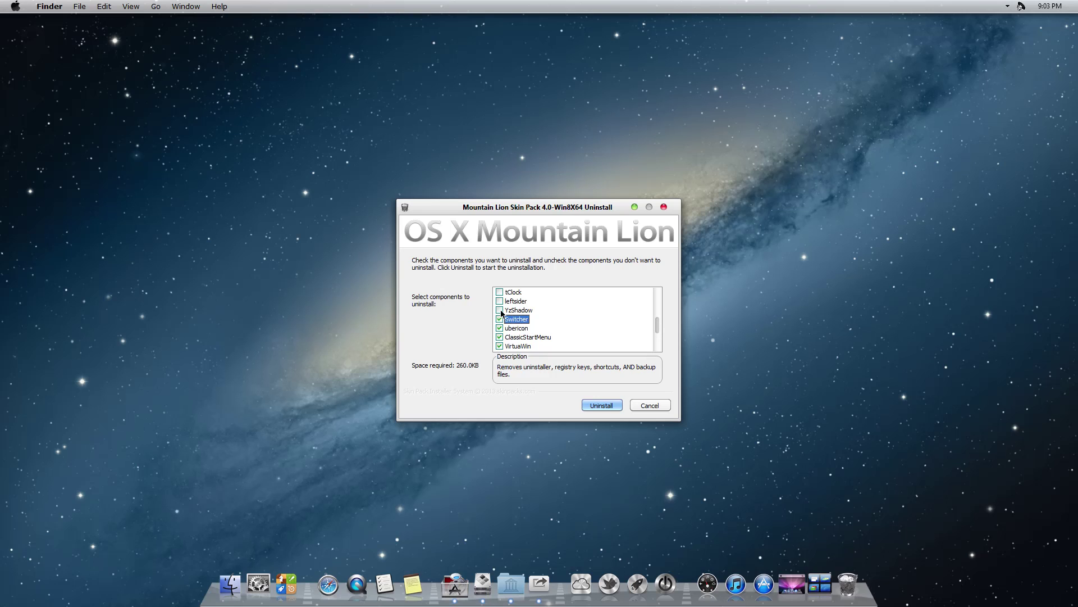
{"action": "left_click", "coordinate": [500, 310]}
{"action": "left_click", "coordinate": [500, 301]}
{"action": "left_click", "coordinate": [501, 293]}
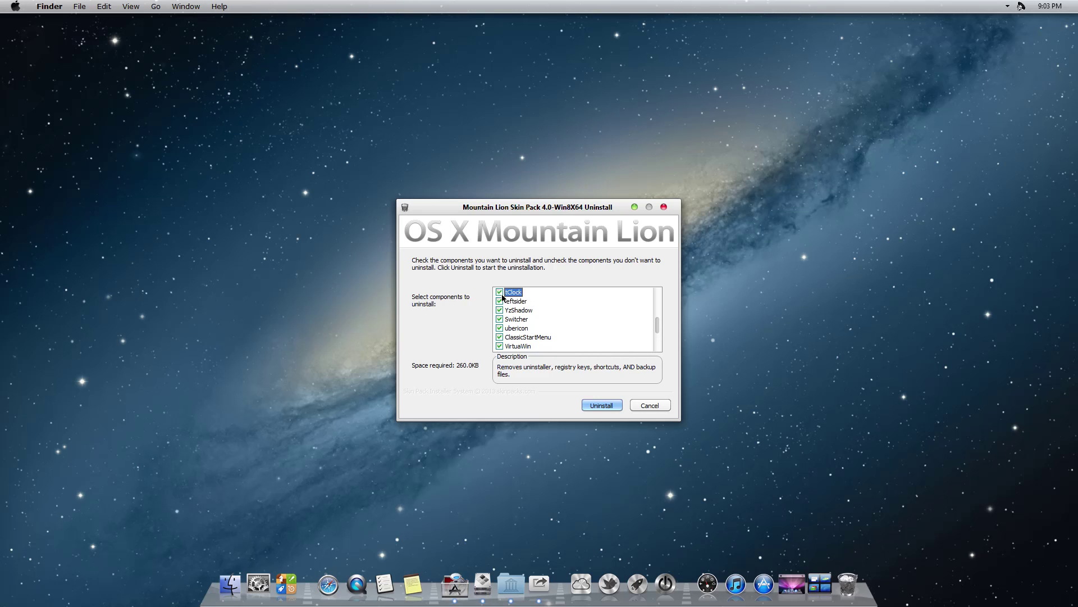
Tick the DesktopCoral, DeskDrive, RocketDock, Winroll and Finderbar components
{"action": "left_click", "coordinate": [660, 293]}
{"action": "left_click", "coordinate": [659, 292]}
{"action": "left_click", "coordinate": [659, 293]}
{"action": "left_click", "coordinate": [659, 293]}
{"action": "left_click", "coordinate": [660, 293]}
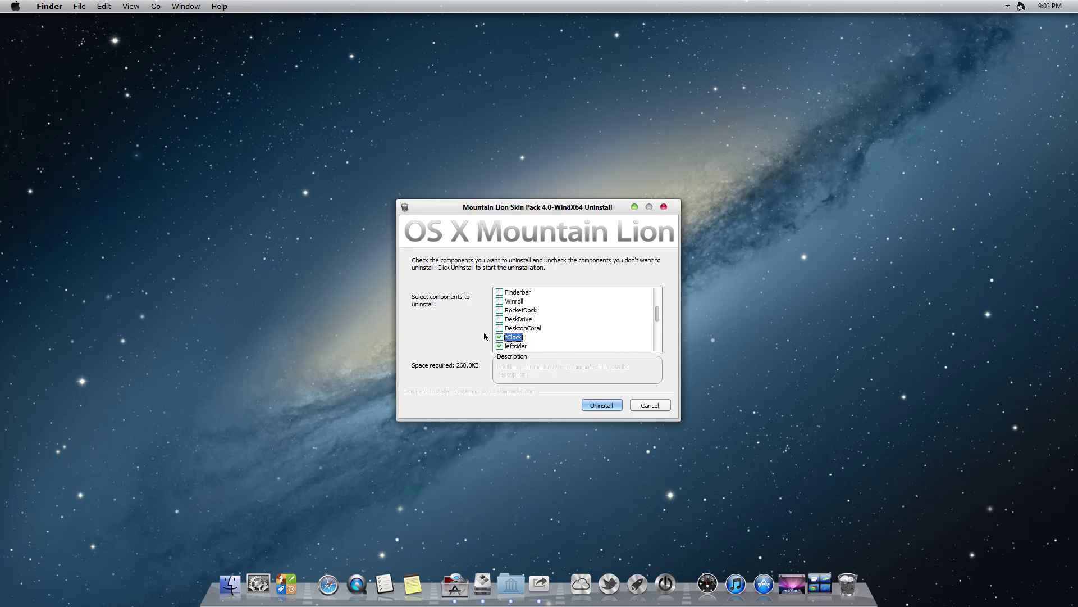
{"action": "left_click", "coordinate": [501, 326]}
{"action": "left_click", "coordinate": [500, 319]}
{"action": "left_click", "coordinate": [500, 310]}
{"action": "left_click", "coordinate": [501, 301]}
{"action": "left_click", "coordinate": [500, 301]}
{"action": "left_click", "coordinate": [500, 293]}
Tick Icons, Theme, Wallpaper and Cursors, then start the uninstall
{"action": "left_click", "coordinate": [660, 294]}
{"action": "left_click", "coordinate": [660, 294]}
{"action": "left_click", "coordinate": [659, 293]}
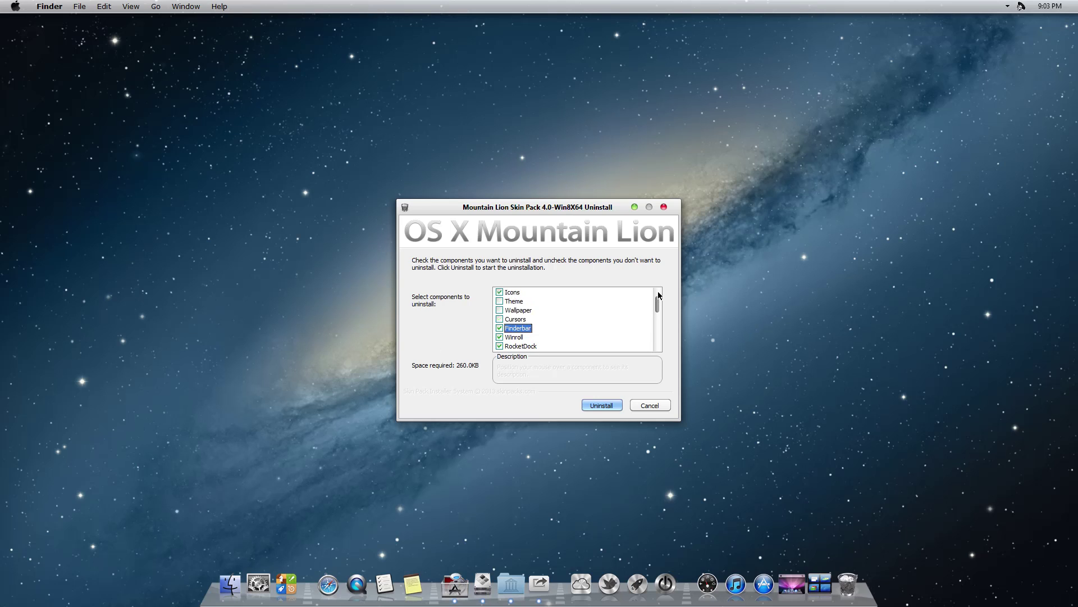
{"action": "left_click", "coordinate": [499, 302]}
{"action": "left_click", "coordinate": [500, 310]}
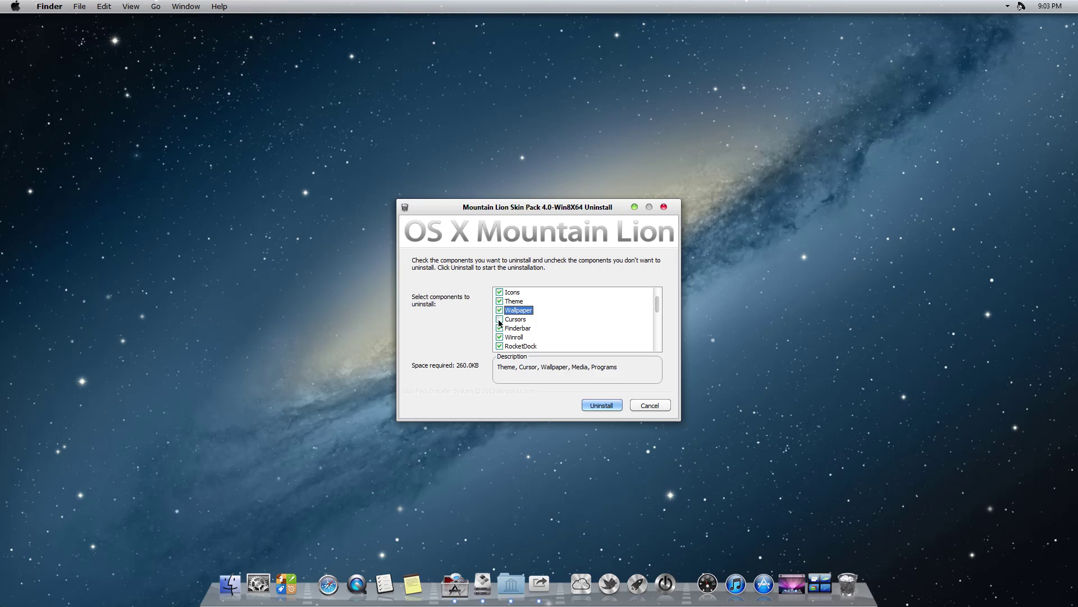
{"action": "left_click", "coordinate": [500, 319]}
{"action": "left_click", "coordinate": [604, 405]}
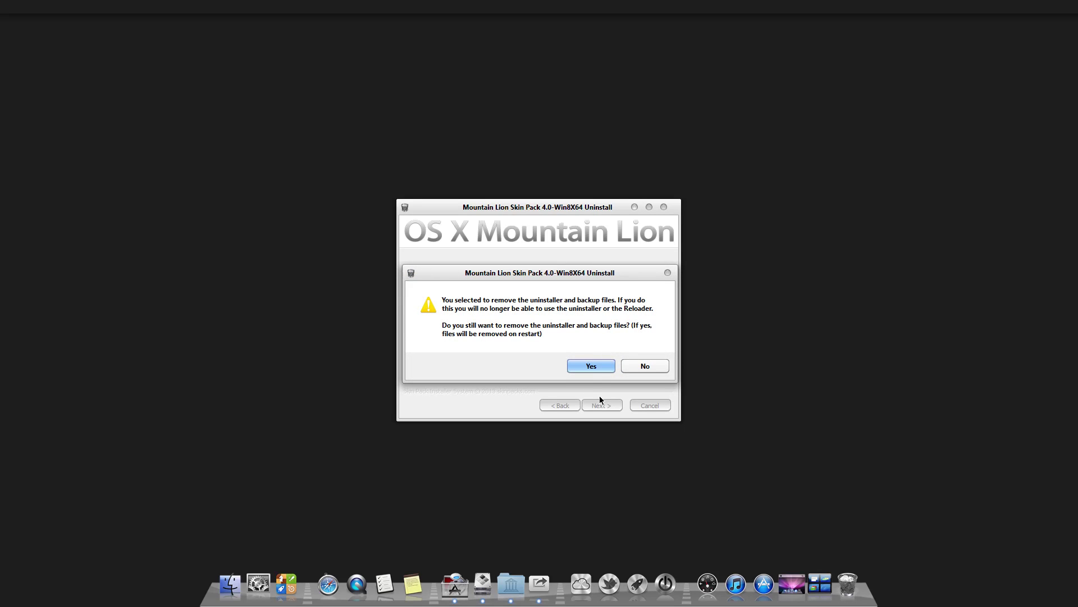
Answer Yes to removing the uninstaller and backup files
{"action": "left_click", "coordinate": [591, 366]}
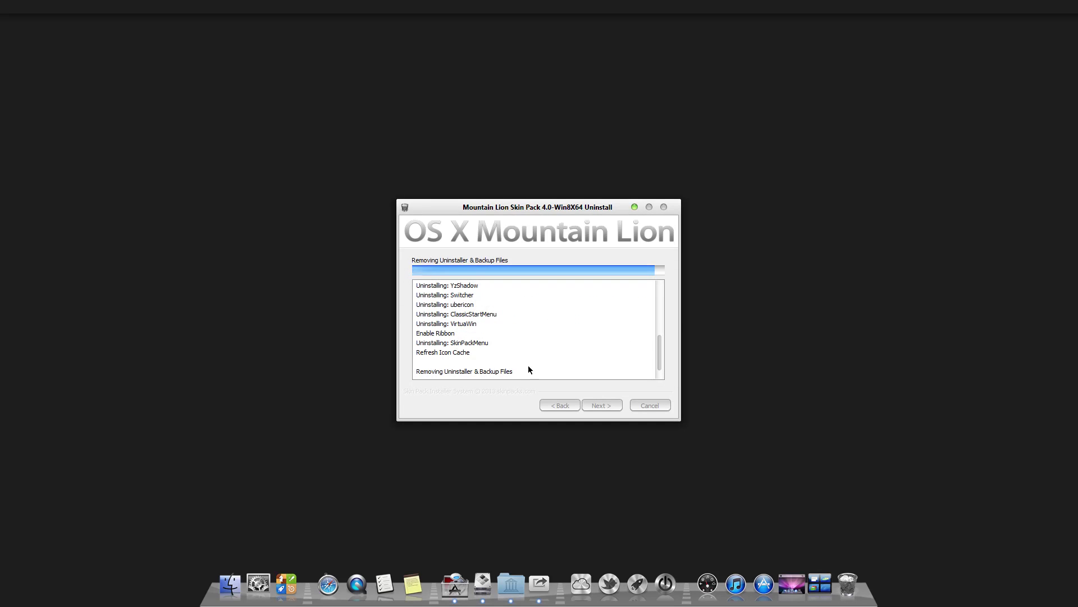